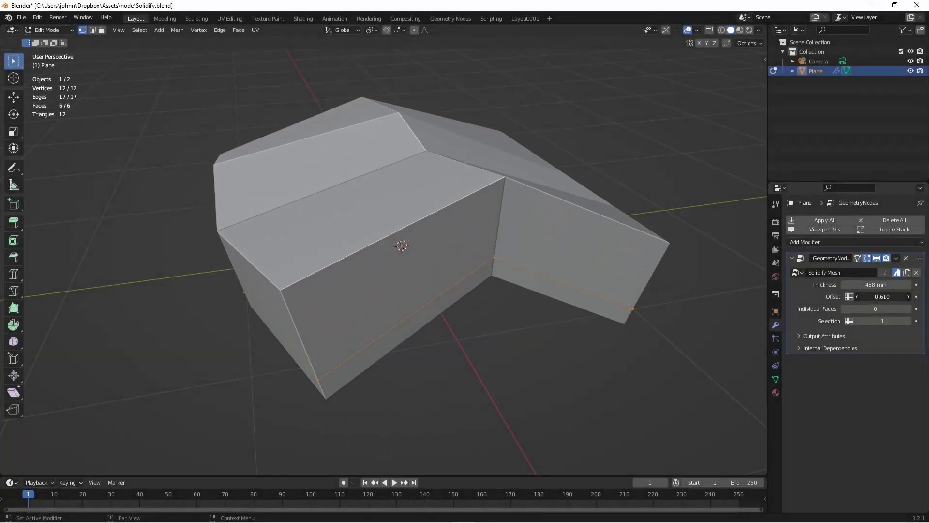
Set the Solidify Mesh modifier's Offset to 0 and Individual Faces to 1.
mouse_move(882, 297)
mouse_down()
mouse_move(892, 297)
mouse_move(847, 296)
mouse_move(866, 296)
mouse_up()
click(882, 296)
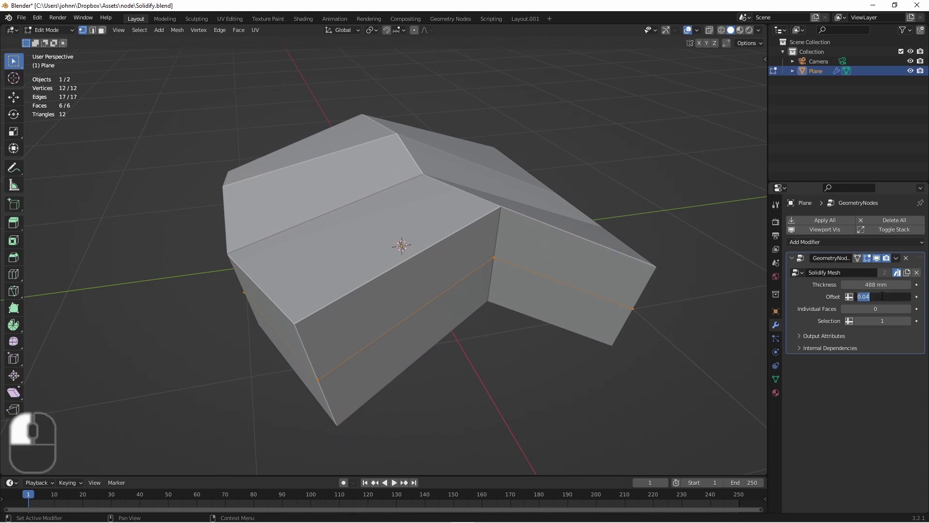
text(0)
key(Return)
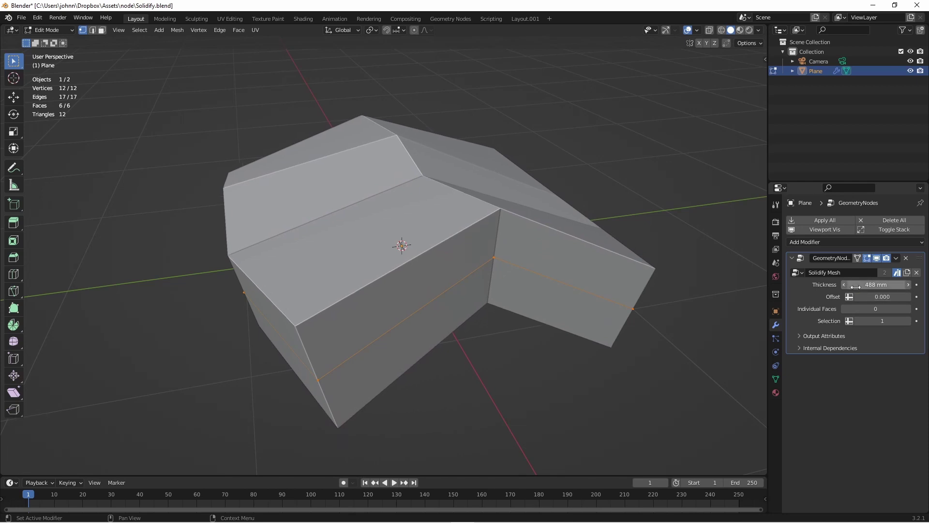
click(909, 309)
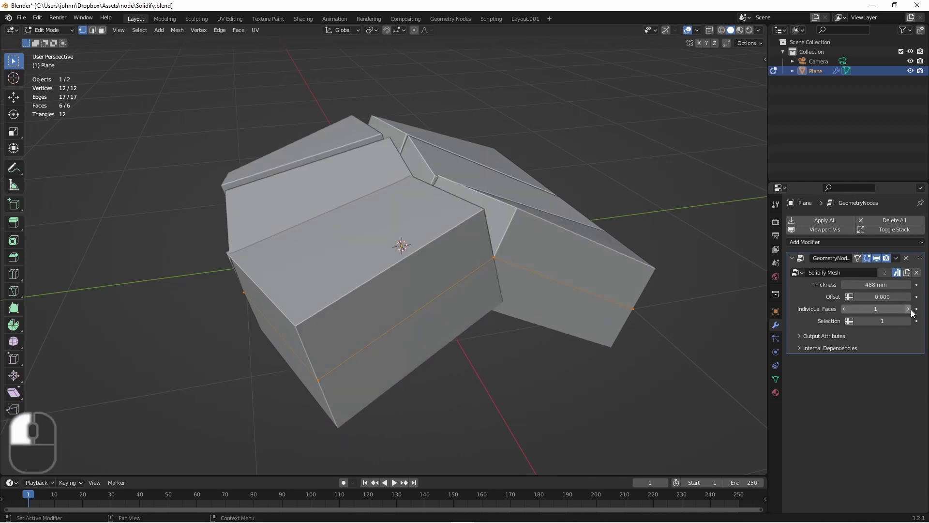
Select the nearest corner vertex of the solidified plane and move it.
middle_drag(489, 257, 469, 257)
click(293, 378)
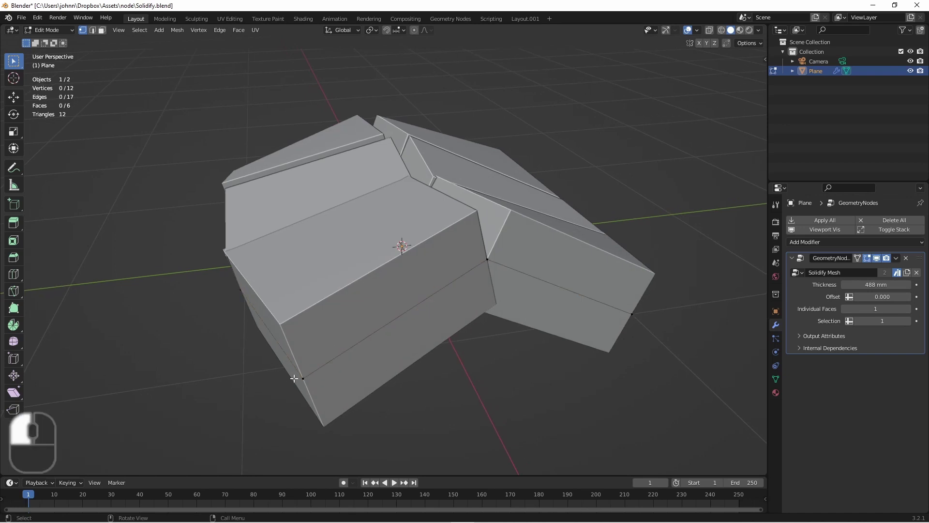
click(295, 377)
key(g)
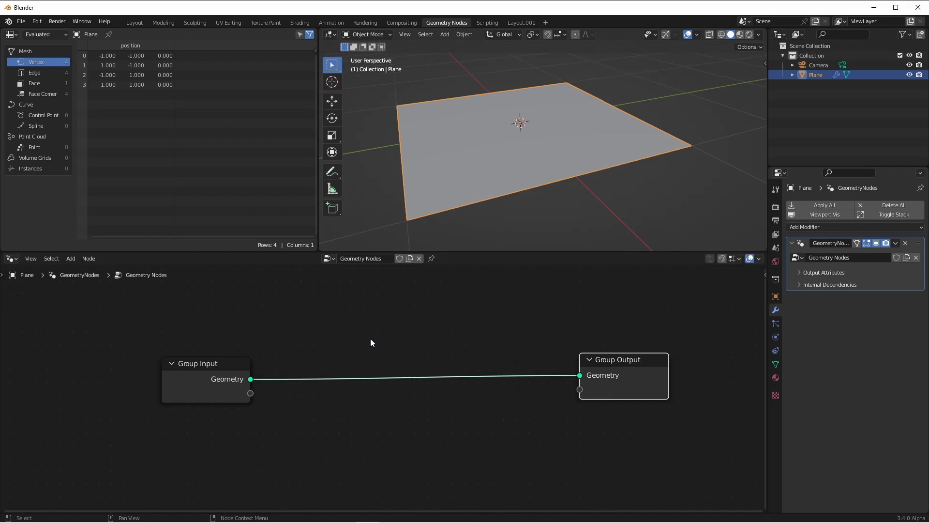
Add two Extrude Mesh nodes and connect the Group Input geometry to the mesh input of both.
key(shift+a)
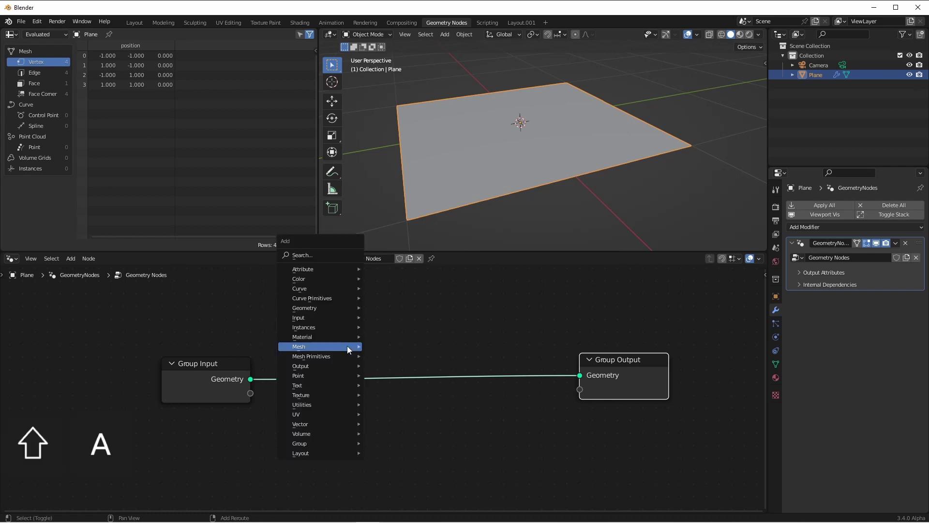
mouse_move(346, 345)
click(415, 138)
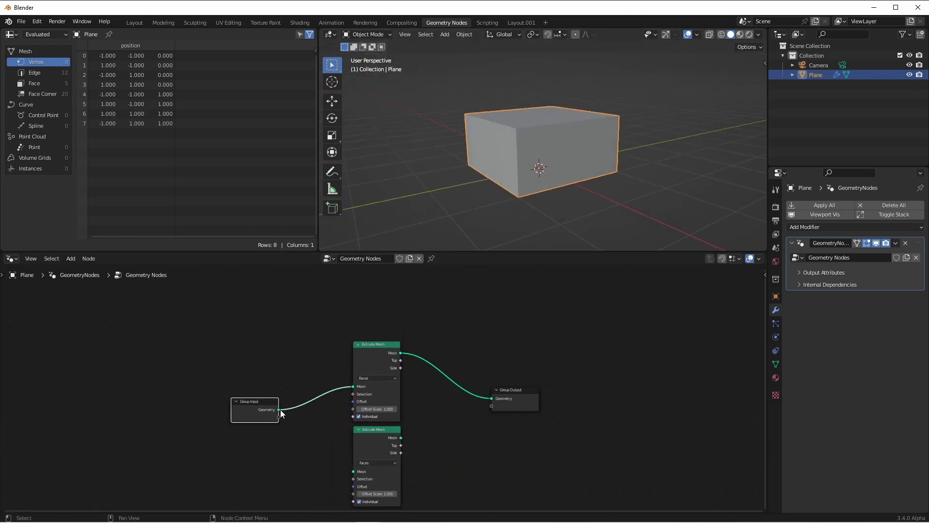
scroll(442, 358, up, 3)
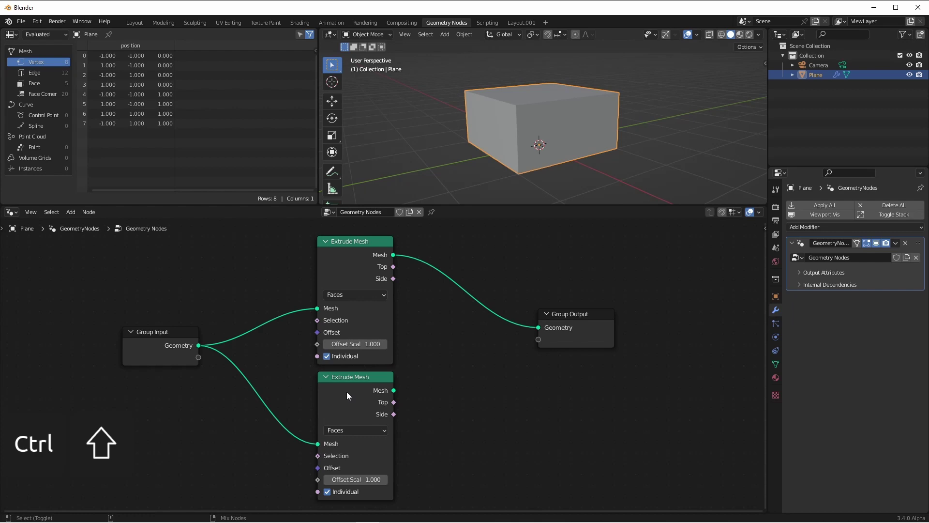
Combine both Extrude Mesh outputs with a Join Geometry node, spacing the Group Input and Group Output nodes further apart.
ctrl+shift+right_drag(346, 391, 334, 274)
drag(607, 329, 605, 331)
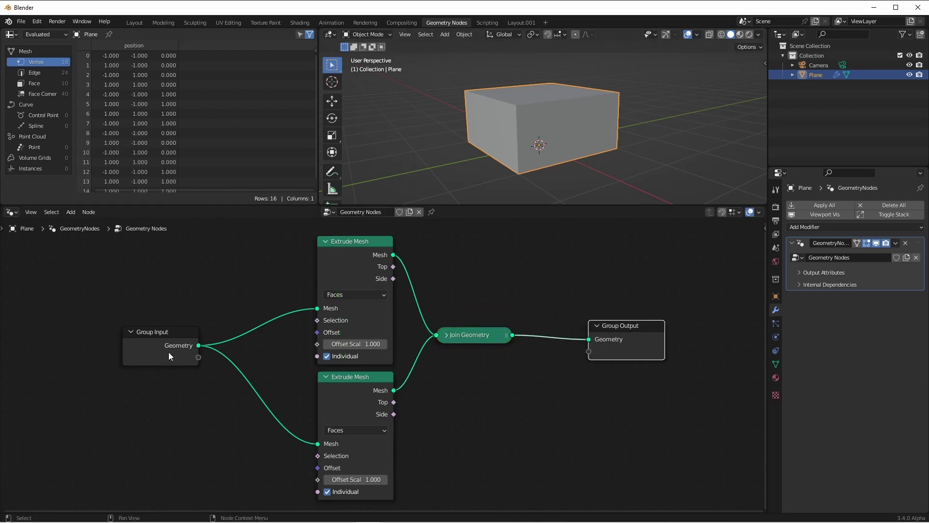
drag(169, 356, 126, 356)
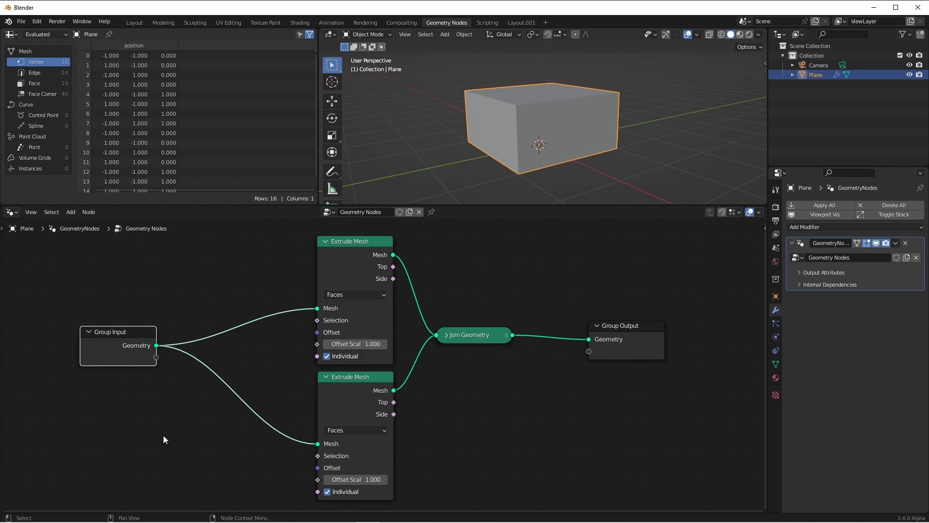
shift+middle_drag(181, 449, 258, 435)
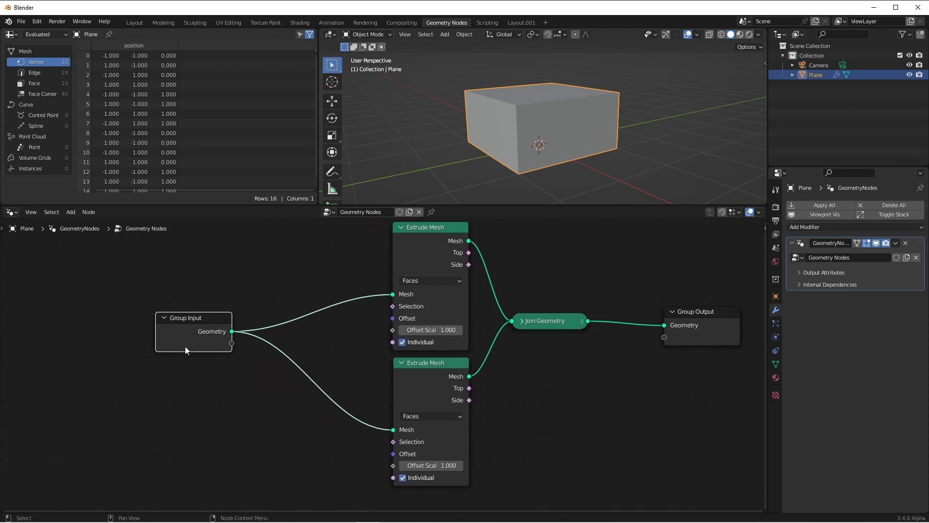
drag(227, 354, 118, 361)
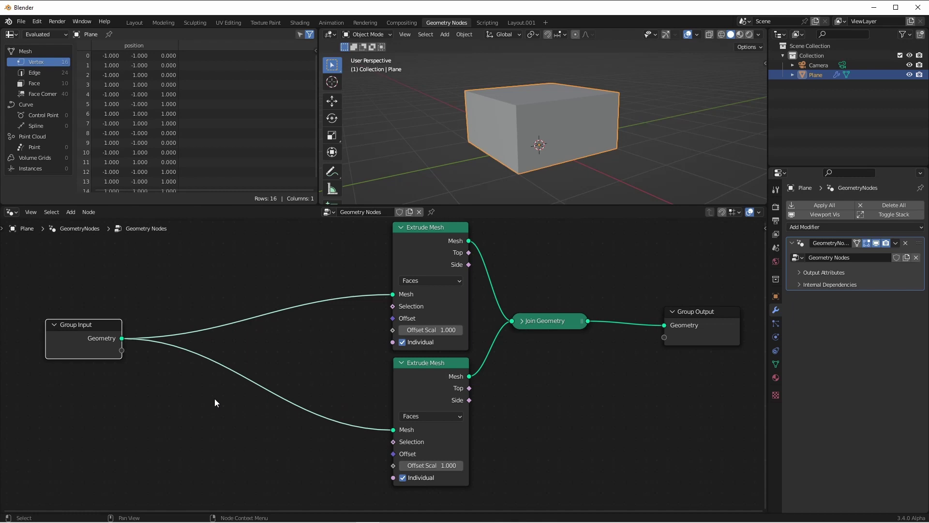
Add a temporary Cone node, expose its Radius Top as a Group Input socket, and delete the Cone node.
key(shift+a)
mouse_move(199, 409)
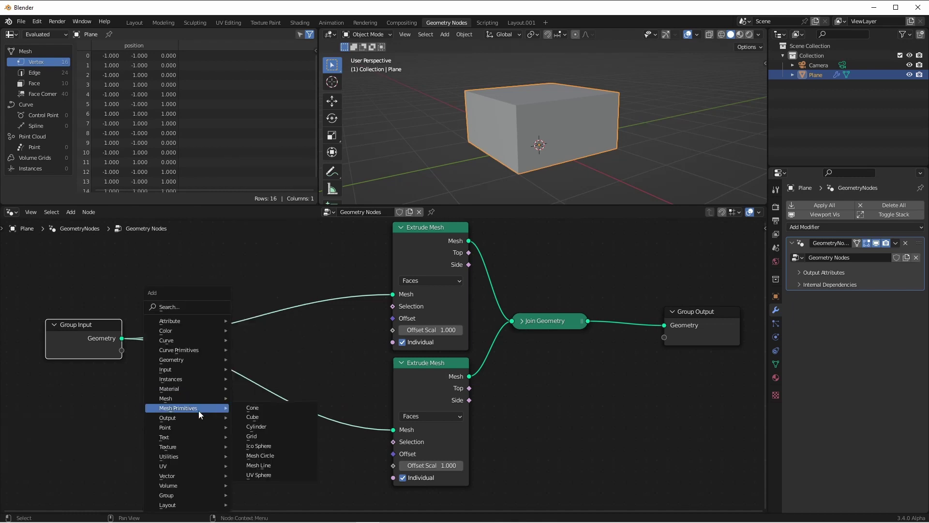
click(264, 407)
click(176, 390)
shift+middle_drag(175, 391, 255, 323)
drag(200, 282, 241, 436)
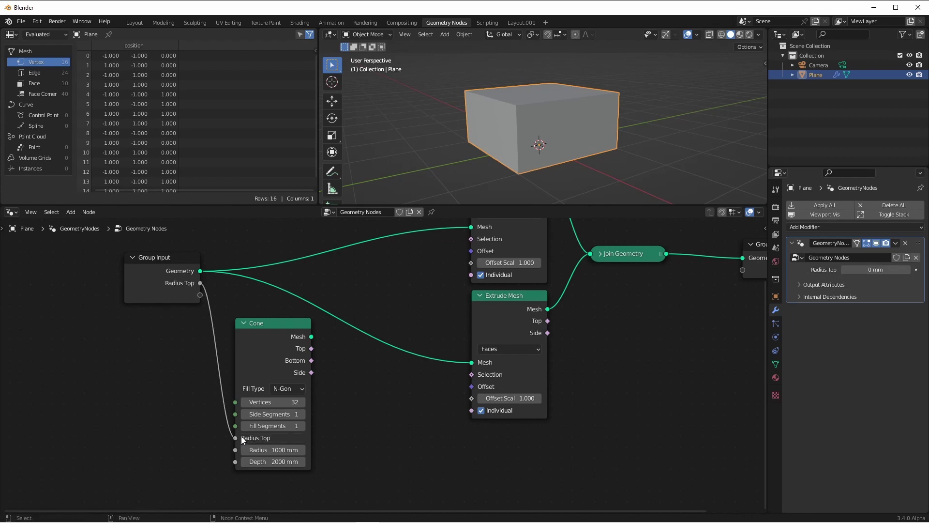
key(x)
Rename the Radius Top group input to Thickness.
key(n)
click(100, 289)
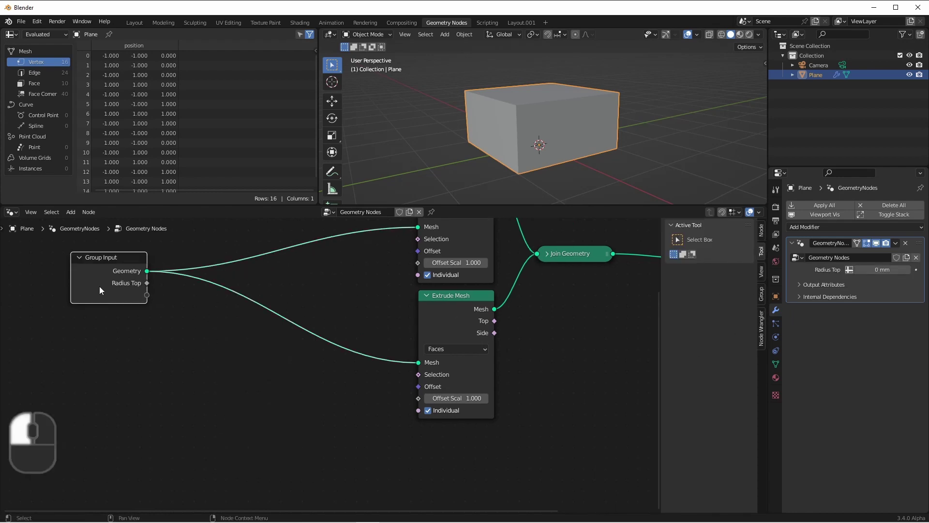
click(761, 292)
double_click(698, 252)
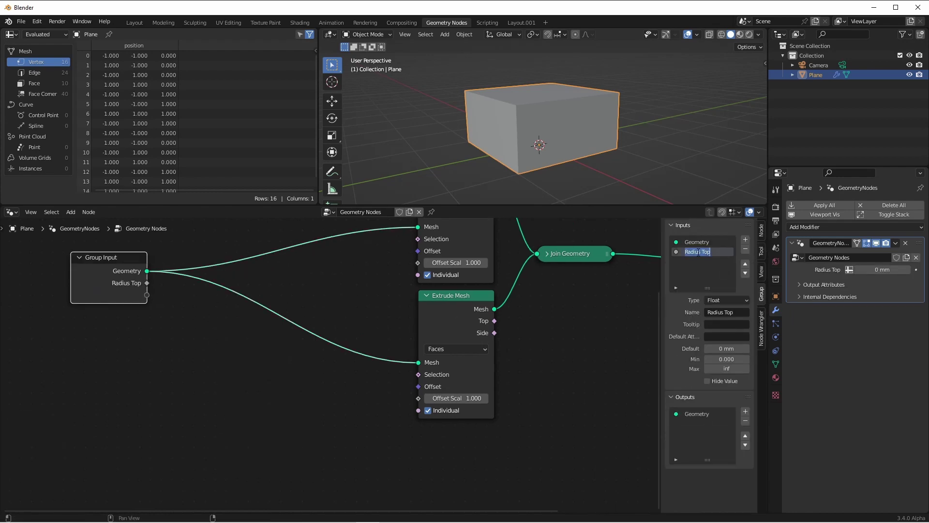
text(Thickness)
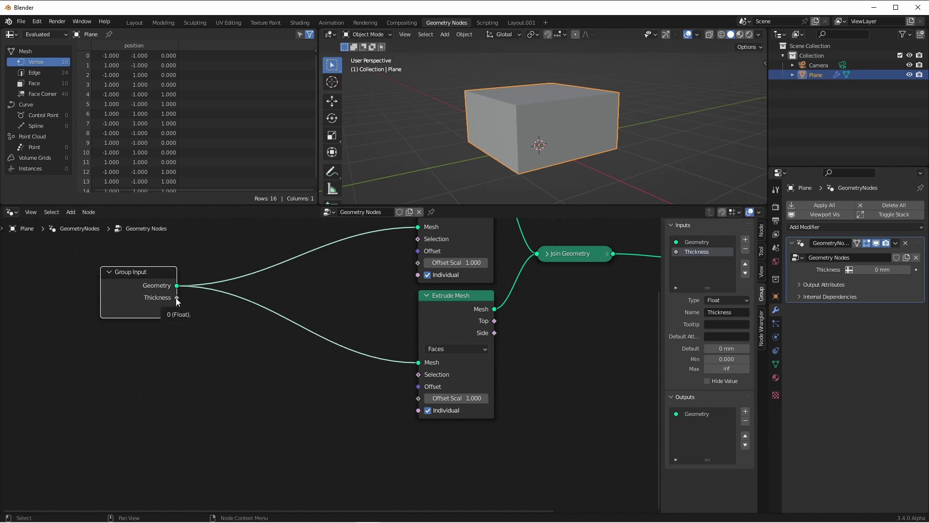
Connect Thickness to the Offset Scale of both Extrude Mesh nodes and set the modifier's Thickness to 926 mm.
drag(176, 298, 426, 265)
drag(426, 266, 420, 263)
drag(176, 298, 424, 394)
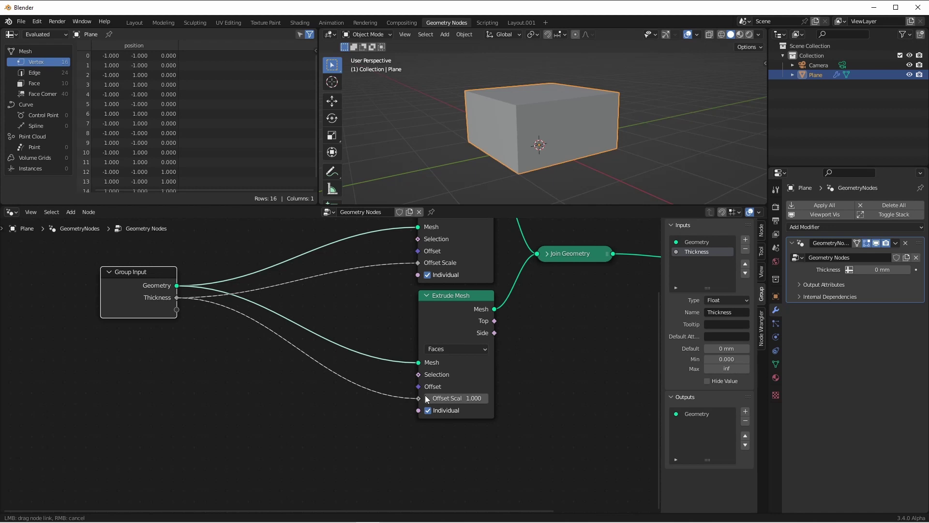
drag(424, 393, 420, 398)
shift+drag(882, 270, 912, 269)
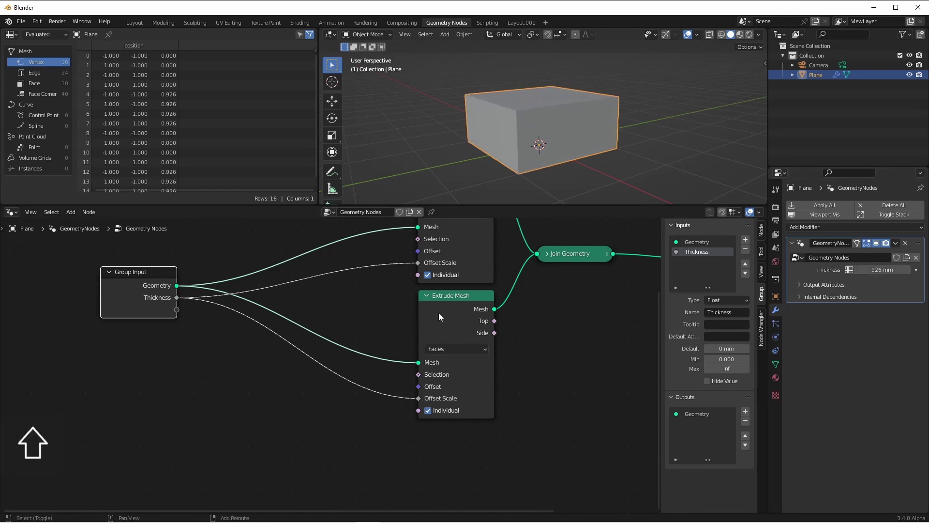
Insert a Multiply math node with value -1.000 between Thickness and the lower Extrude Mesh node's Offset Scale.
middle_drag(541, 336, 442, 359)
scroll(514, 388, down, 3)
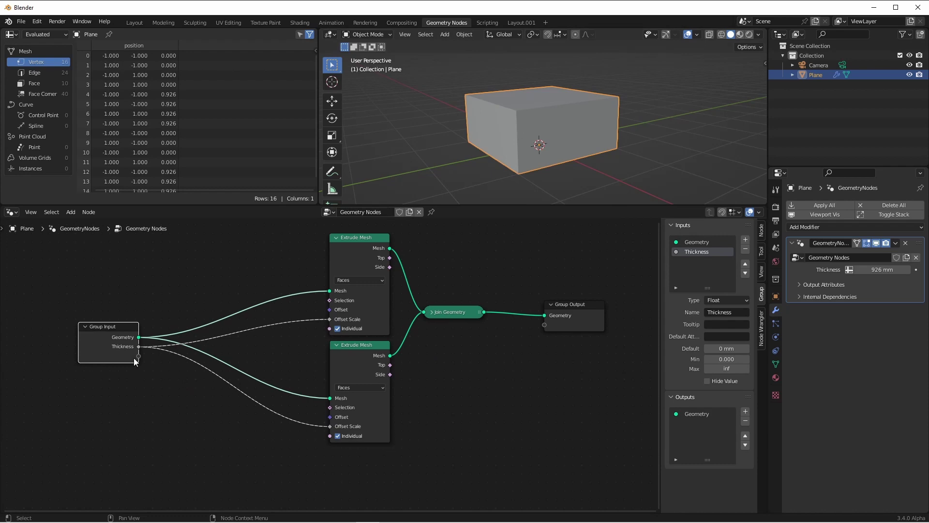
drag(116, 330, 78, 328)
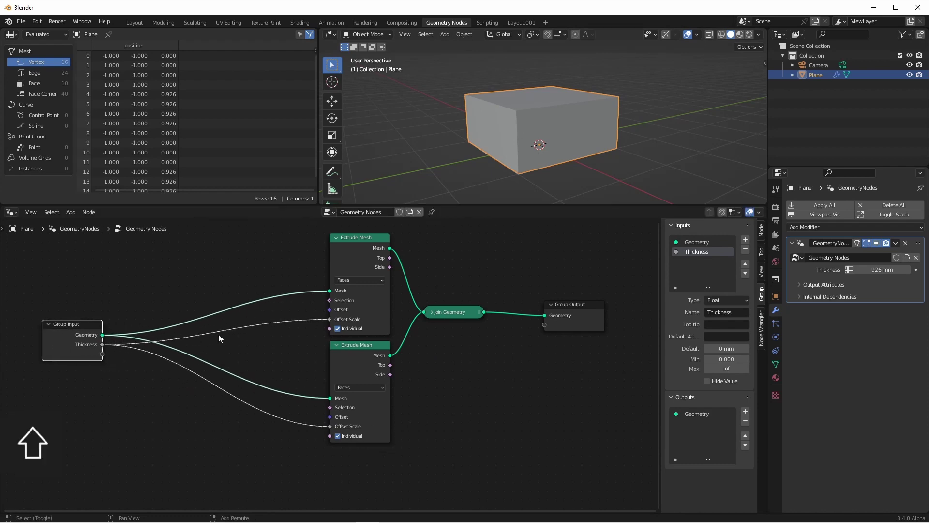
key(shift+a)
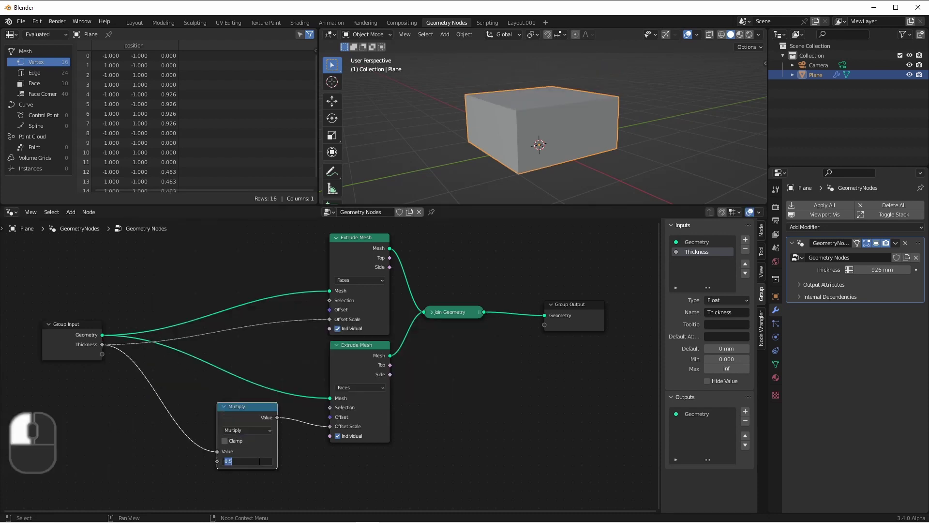
drag(248, 401, 286, 408)
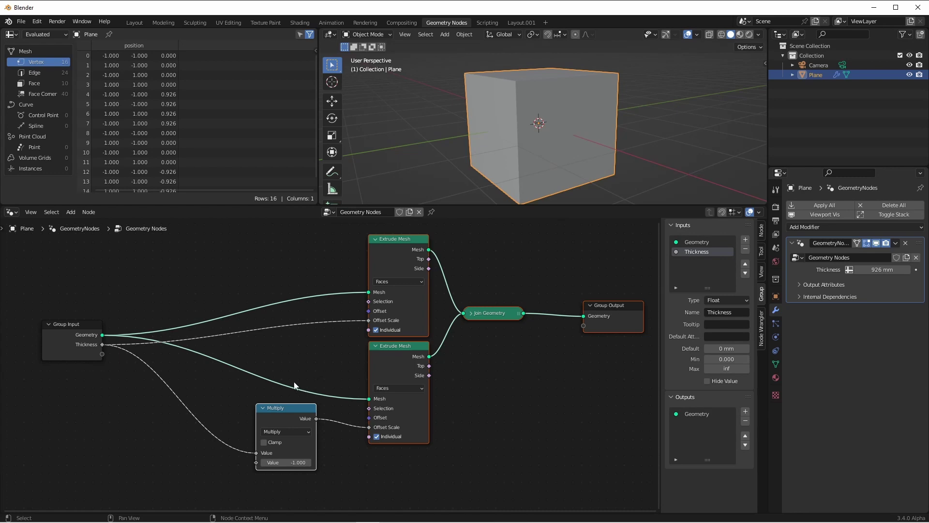
Merge the Thickness links through a reroute and insert a Divide node with value 2 before it.
shift+right_drag(123, 354, 130, 339)
key(g)
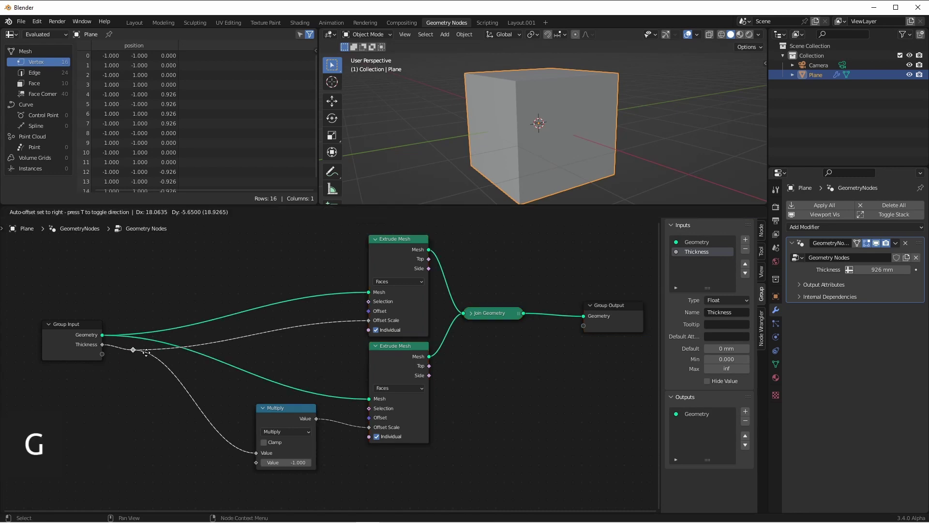
click(211, 372)
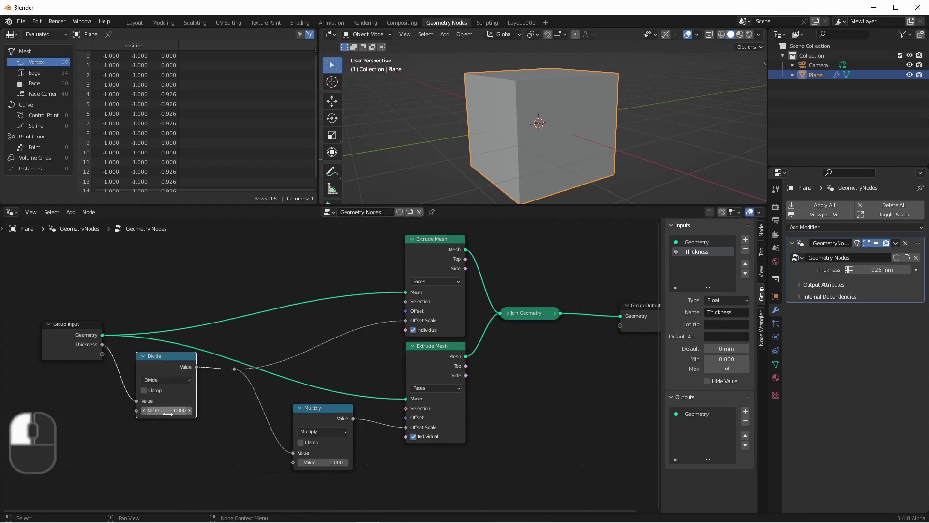
click(169, 411)
text(2)
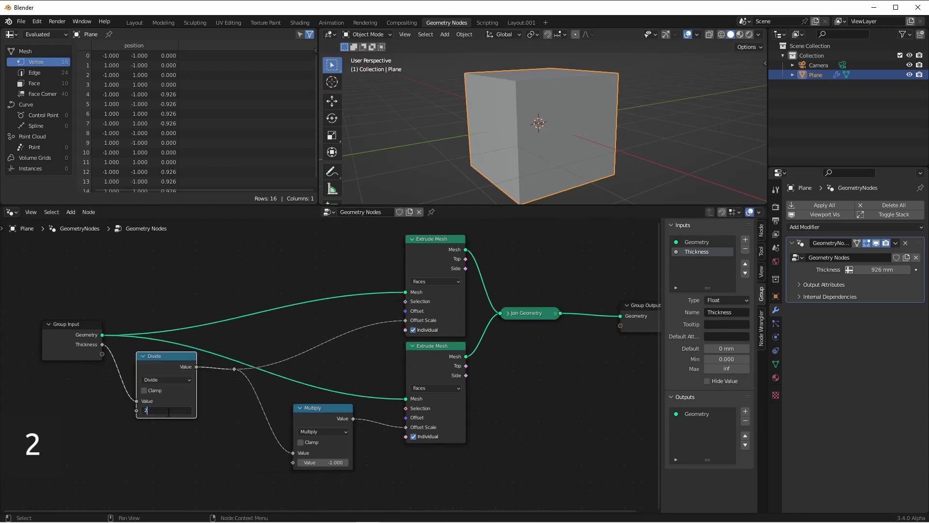
key(Return)
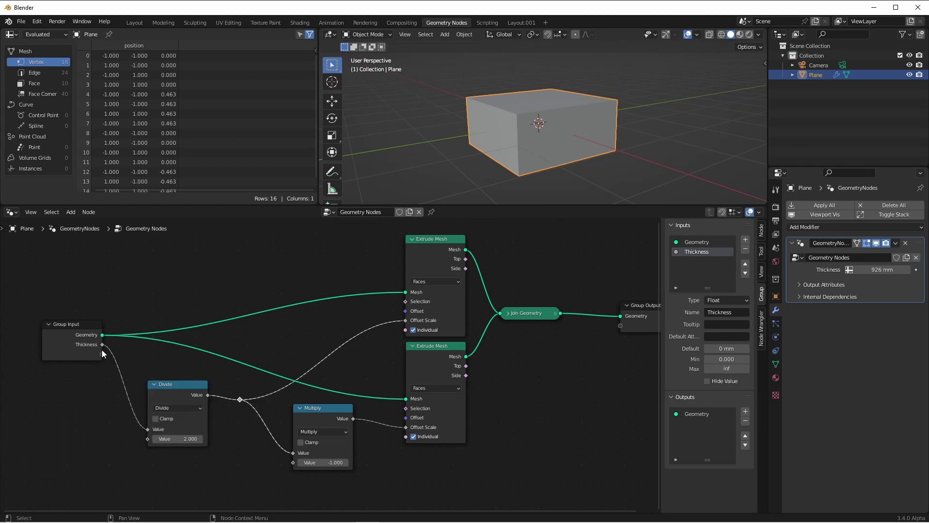
Expose Selection and Individual as group inputs and connect each to both Extrude Mesh nodes.
drag(101, 353, 406, 301)
drag(102, 354, 406, 408)
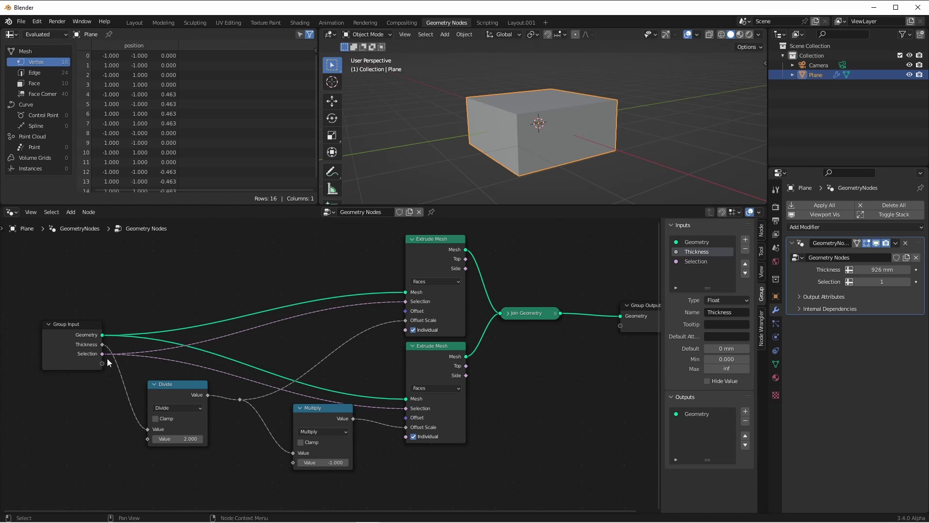
drag(101, 362, 405, 436)
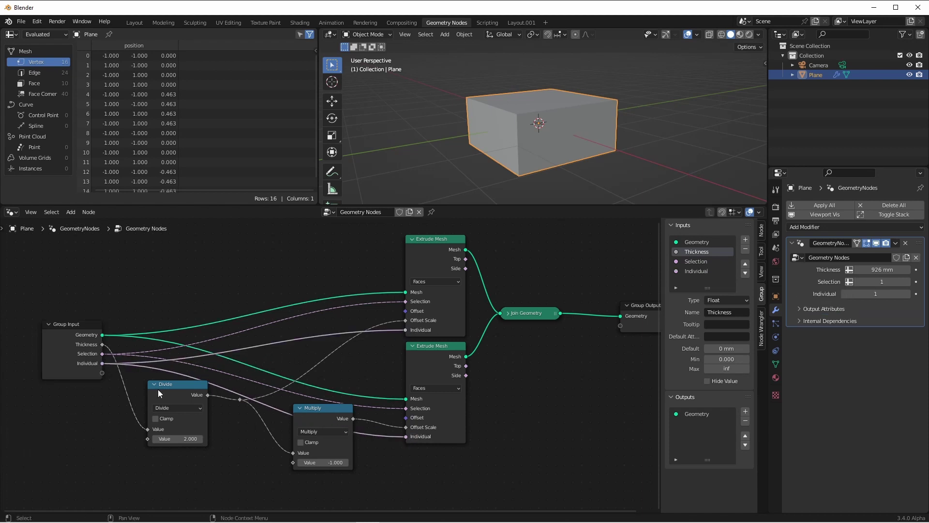
Add reroutes to the Individual, Selection and Geometry links and slide them horizontally toward the Extrude Mesh nodes.
click(132, 374)
shift+right_drag(132, 373, 127, 357)
drag(130, 363, 368, 363)
shift+right_drag(124, 356, 124, 348)
drag(124, 354, 325, 354)
shift+right_drag(125, 341, 125, 329)
drag(125, 334, 378, 335)
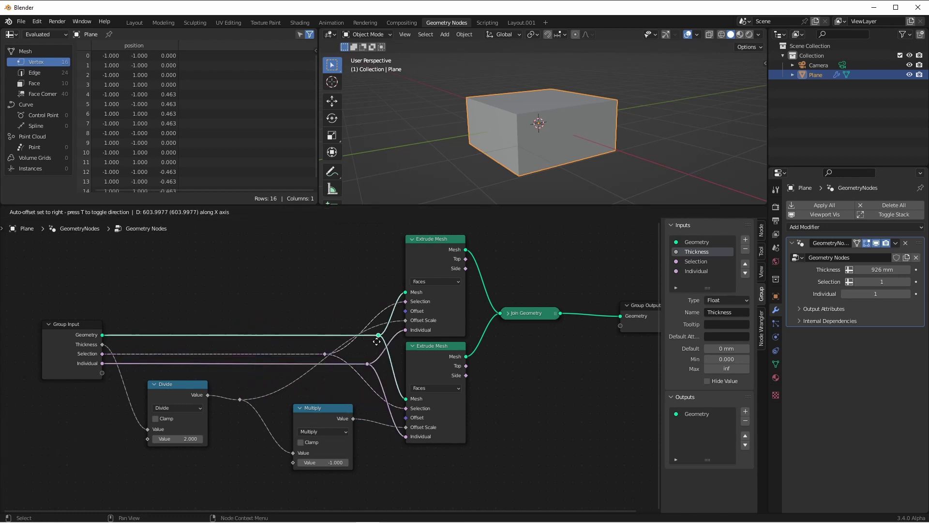
Move the Thickness reroute and the Divide node closer to the Multiply node.
drag(239, 399, 270, 394)
drag(178, 386, 227, 384)
scroll(460, 399, down, 2)
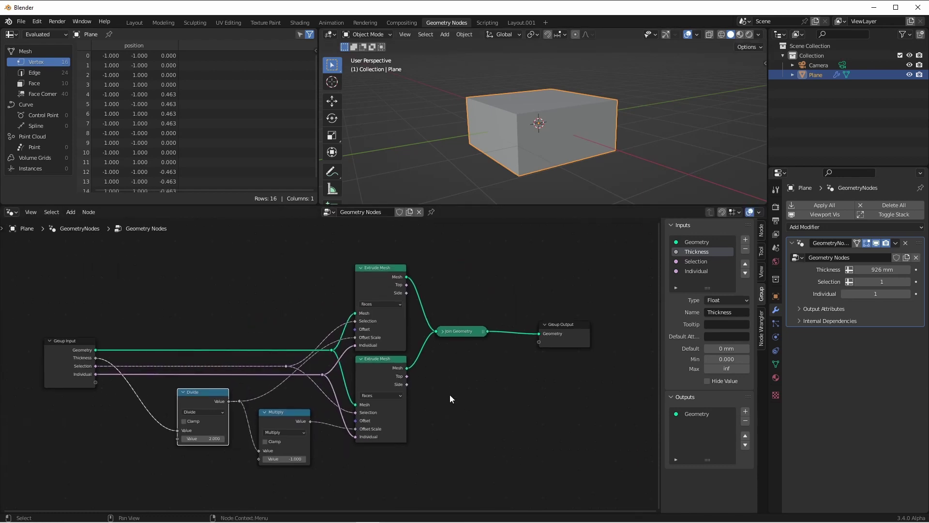
Turn on the Face Orientation overlay and insert a Flip Faces node between the lower Extrude Mesh and Join Geometry.
click(700, 35)
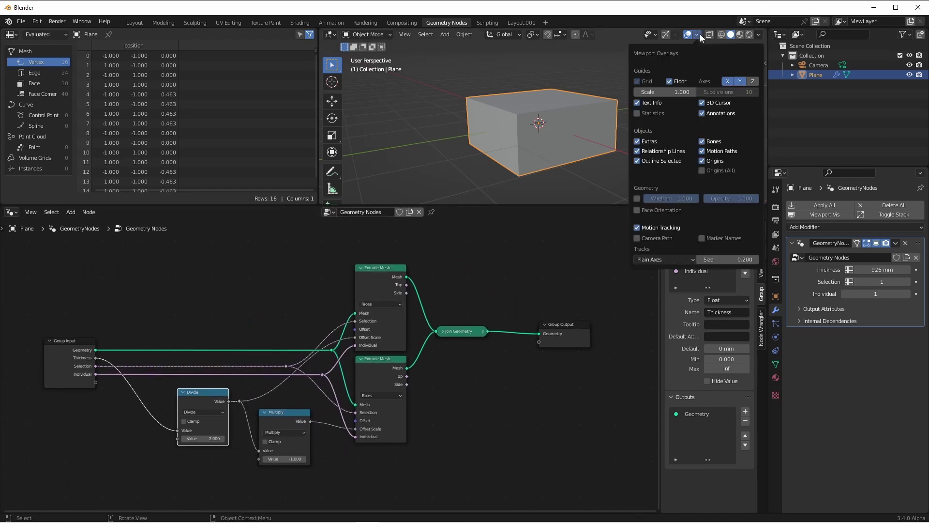
click(638, 210)
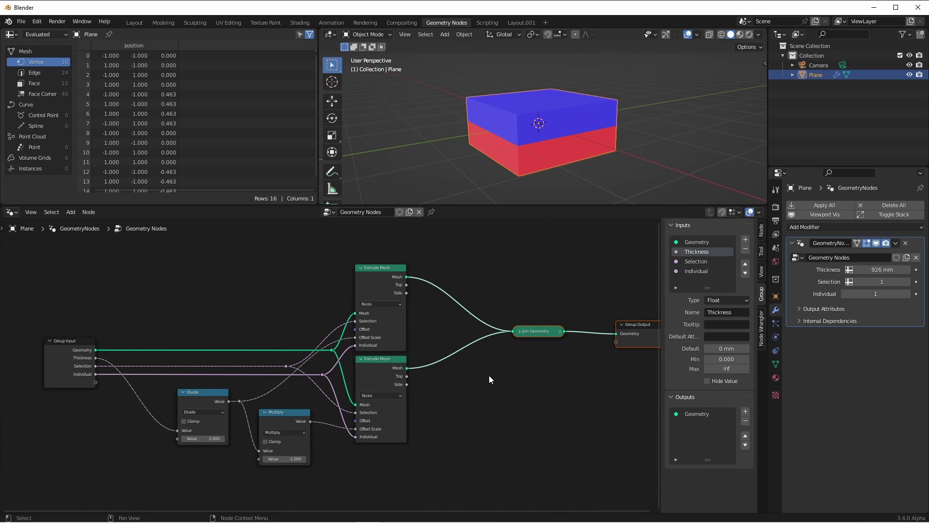
key(shift+a)
mouse_move(461, 305)
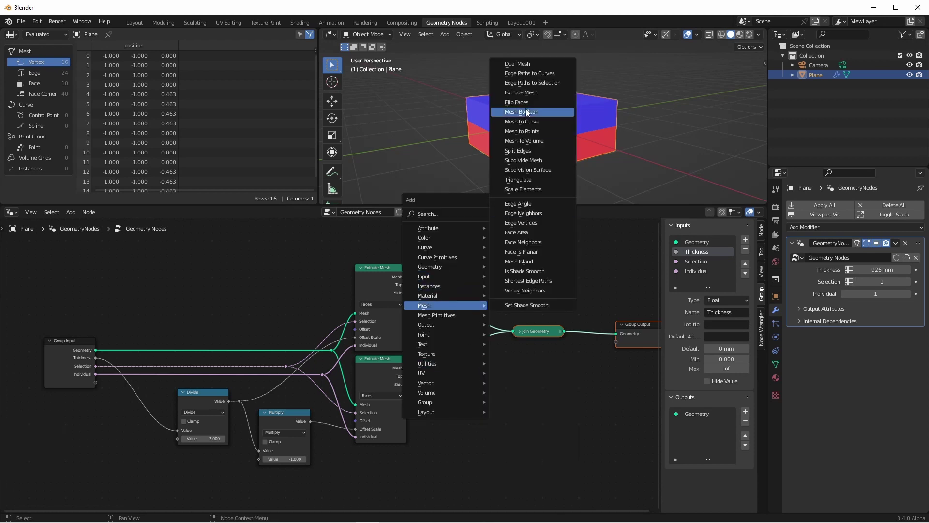
click(525, 101)
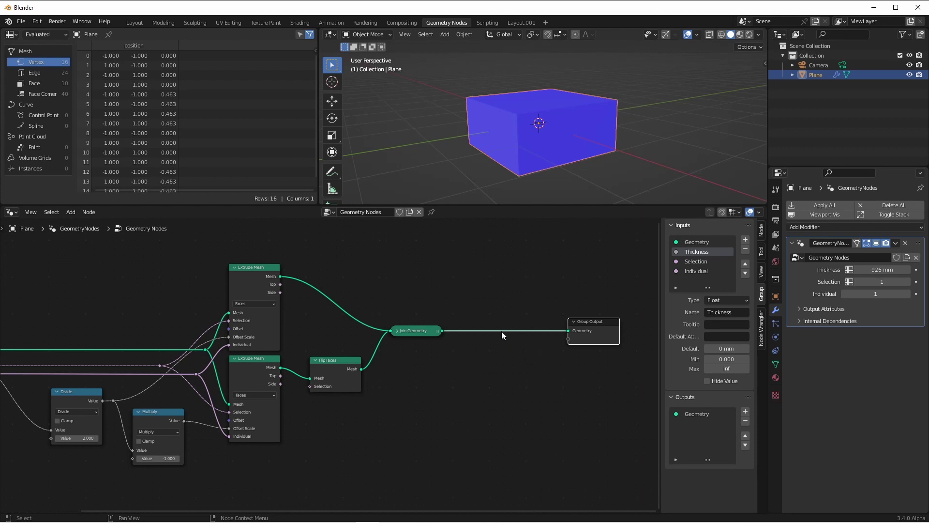
Add a Merge by Distance node between Join Geometry and Group Output.
key(shift+a)
mouse_move(486, 290)
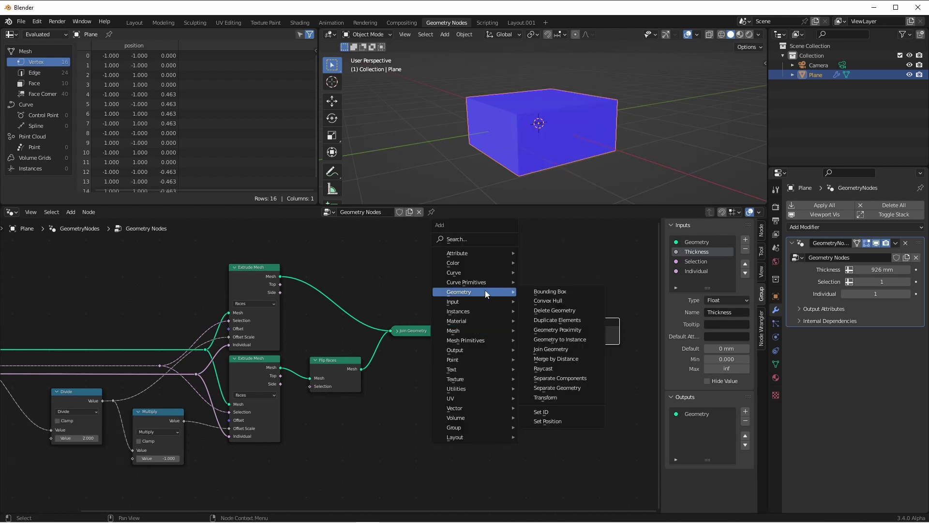
click(582, 360)
click(504, 263)
Annotate the block in front view with a horizontal line through its middle and arrows pointing up and down beside it.
key(Home)
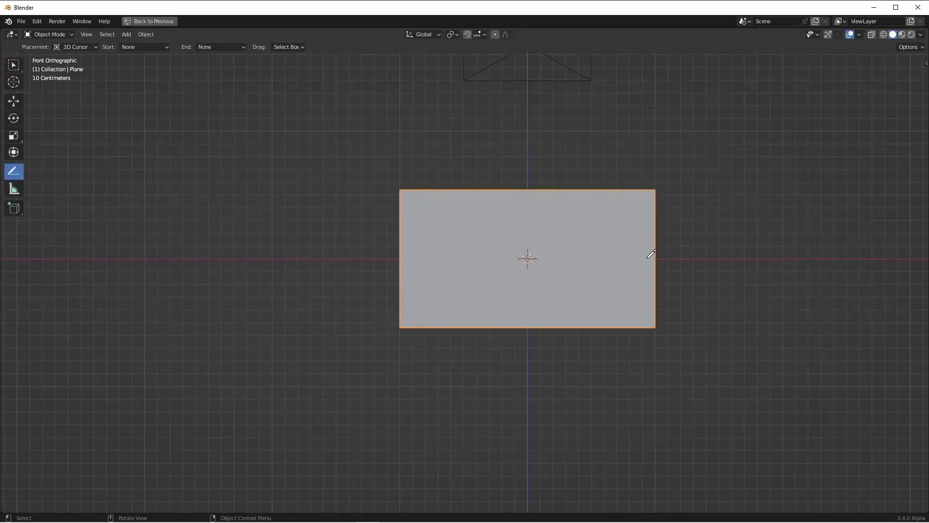
mouse_move(658, 255)
mouse_down()
mouse_move(408, 256)
mouse_move(374, 211)
mouse_move(389, 213)
mouse_up()
mouse_move(377, 271)
mouse_down()
mouse_move(384, 310)
mouse_move(369, 312)
mouse_up()
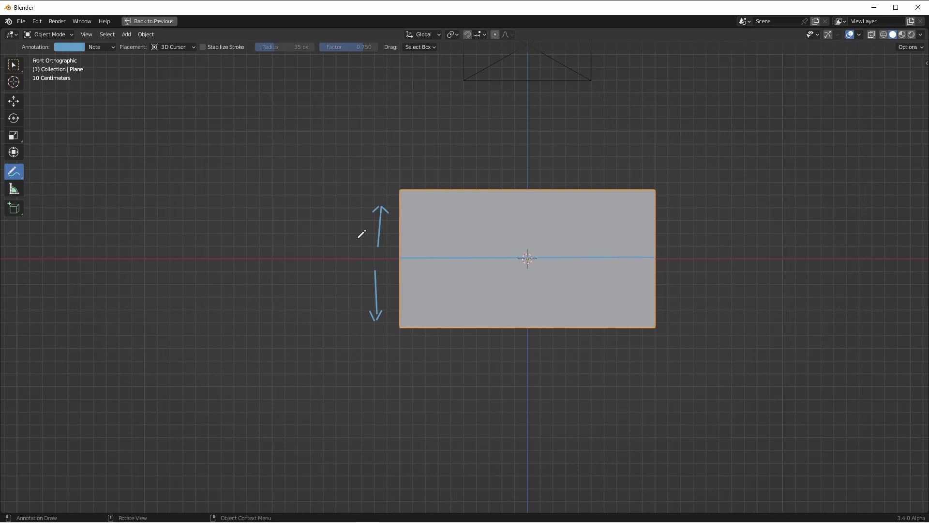
Annotate a 0 beside the arrow pair, then a line along the block's lower edge with an upward arrow marked 1.
mouse_move(347, 247)
mouse_down()
mouse_move(353, 257)
mouse_move(347, 246)
mouse_up()
drag(14, 172, 50, 187)
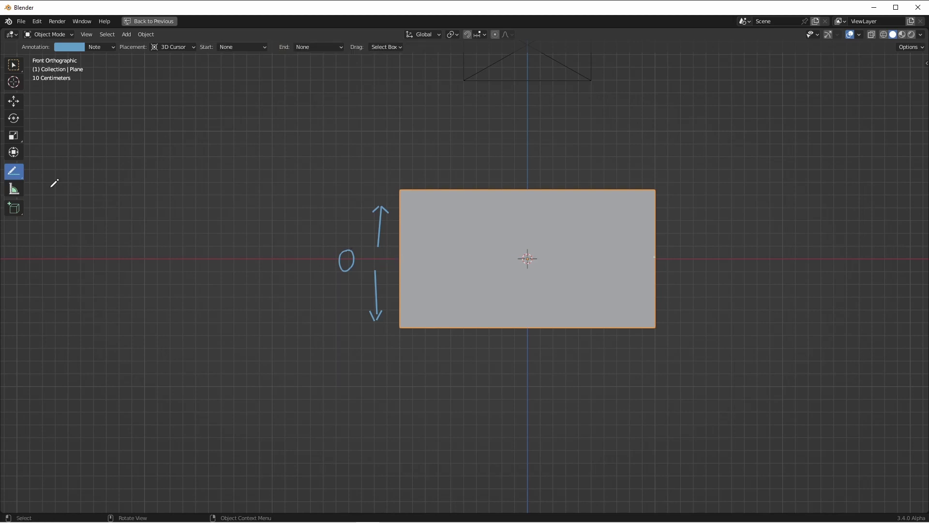
drag(651, 325, 400, 327)
drag(505, 320, 503, 214)
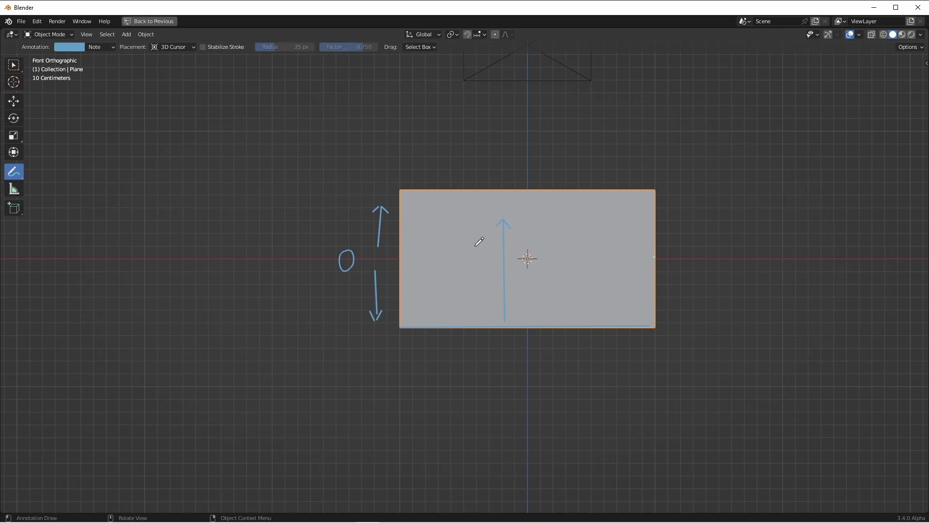
mouse_move(471, 247)
mouse_down()
mouse_move(477, 261)
mouse_move(464, 264)
mouse_up()
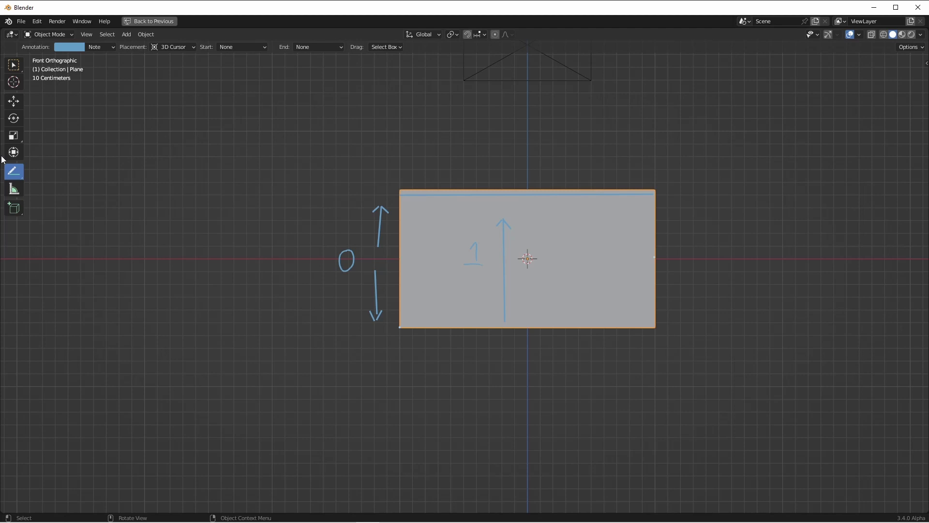
Draw a downward arrow in the right half of the block and label it -1.
drag(586, 202, 587, 314)
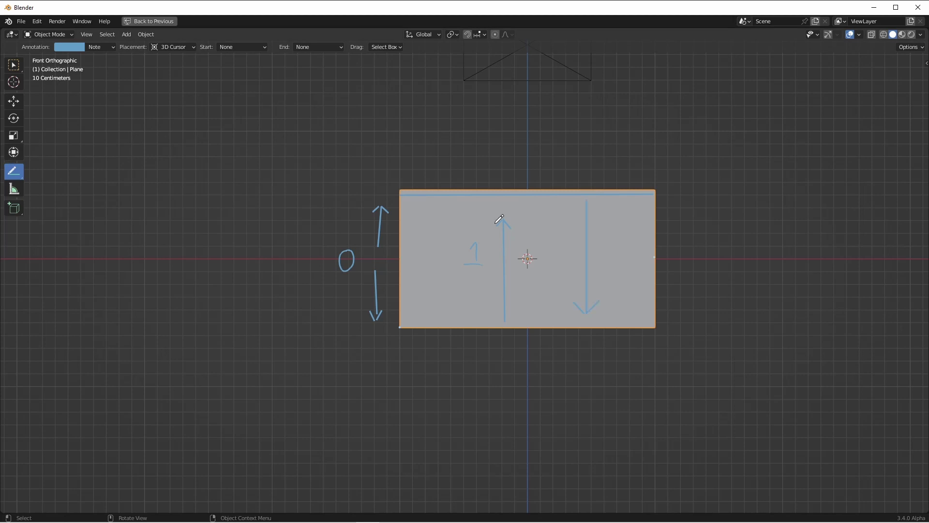
click(13, 177)
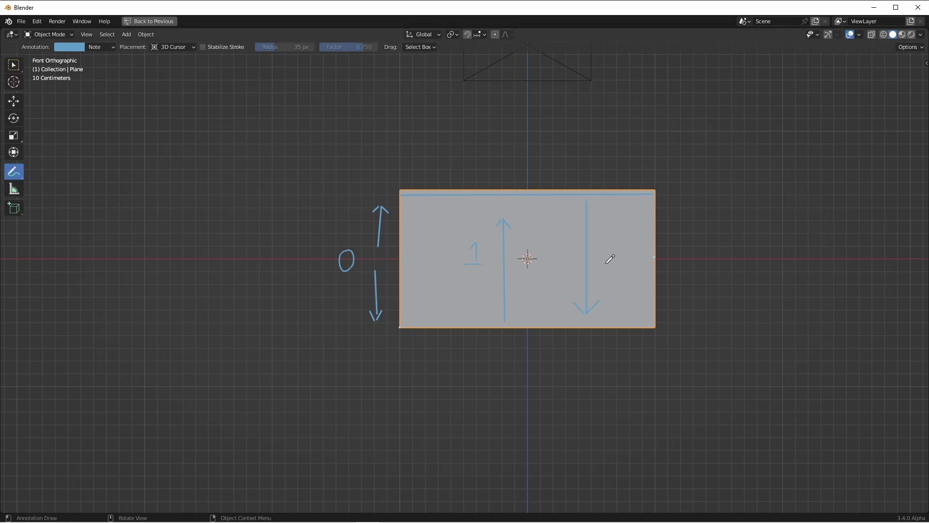
mouse_move(599, 266)
mouse_down()
mouse_move(609, 259)
mouse_move(622, 269)
mouse_up()
Write an annotation table beside the block with columns T and B and a first row reading 0, .5, .5.
mouse_move(142, 165)
mouse_down()
mouse_move(145, 193)
mouse_move(143, 165)
mouse_up()
drag(195, 197, 195, 197)
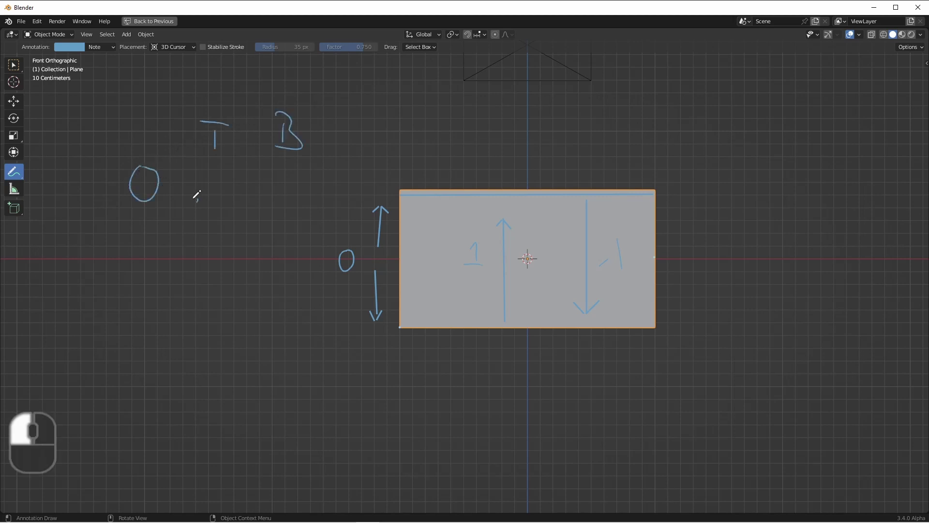
mouse_move(231, 168)
mouse_down()
mouse_move(210, 183)
mouse_move(212, 198)
mouse_up()
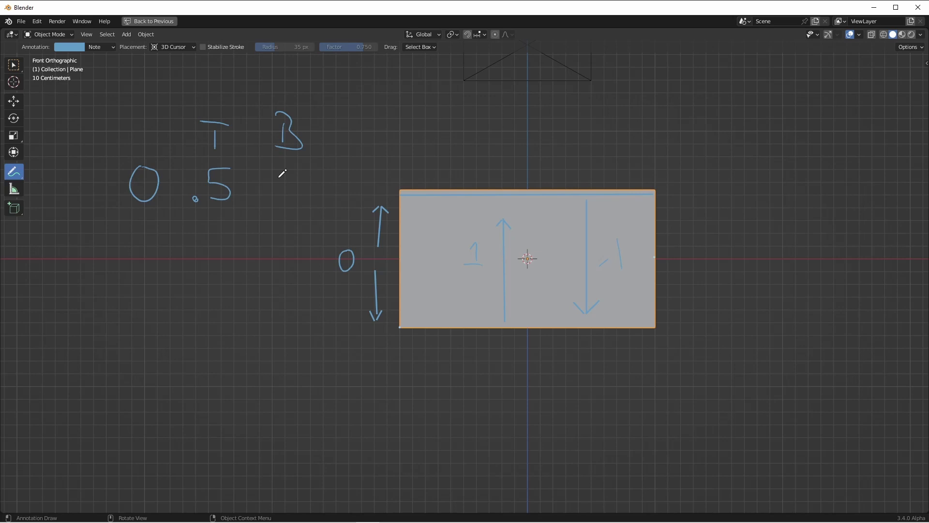
mouse_move(298, 166)
mouse_down()
mouse_move(279, 196)
mouse_move(266, 198)
mouse_up()
Add two more rows to the handwritten table: 1, 1, 0 and -1, 0, 1.
mouse_move(134, 252)
mouse_down()
mouse_move(154, 277)
mouse_move(131, 278)
mouse_up()
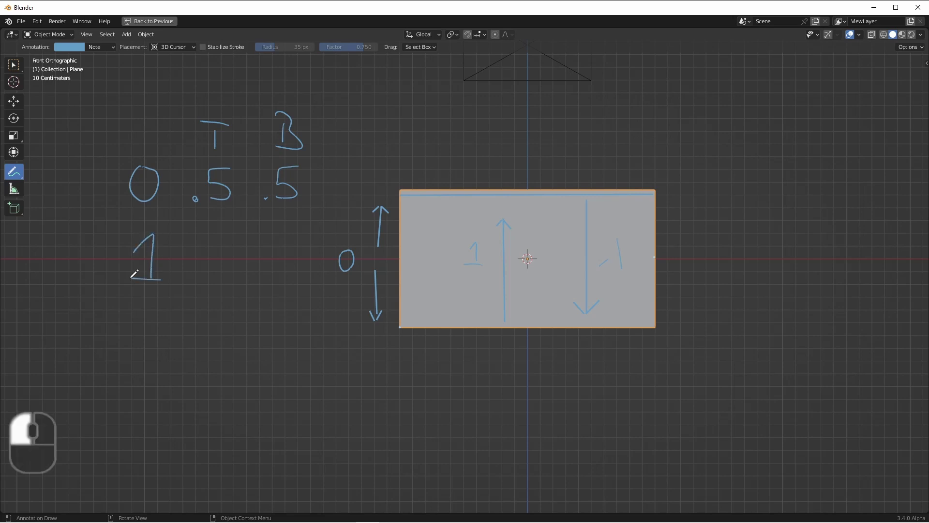
drag(215, 236, 217, 262)
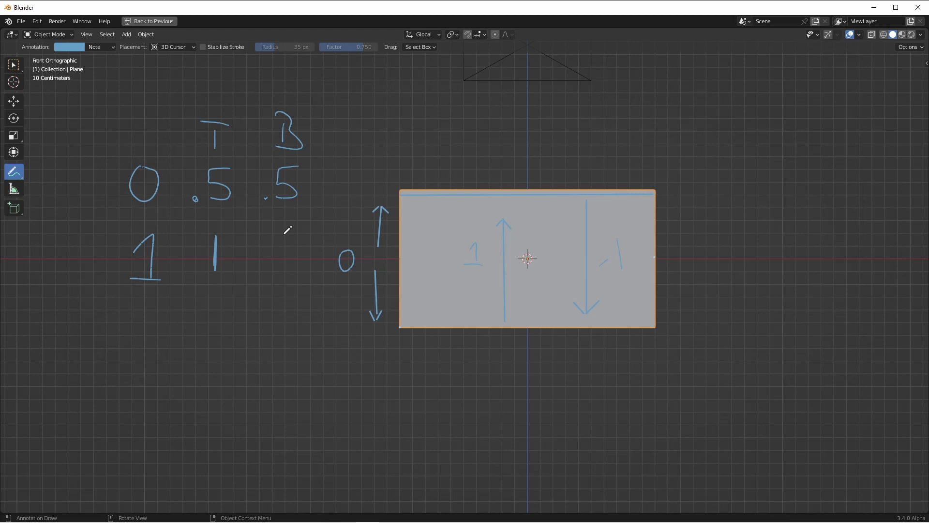
mouse_move(285, 233)
mouse_down()
mouse_move(297, 237)
mouse_move(271, 240)
mouse_up()
mouse_move(95, 333)
mouse_down()
mouse_move(114, 329)
mouse_move(143, 353)
mouse_up()
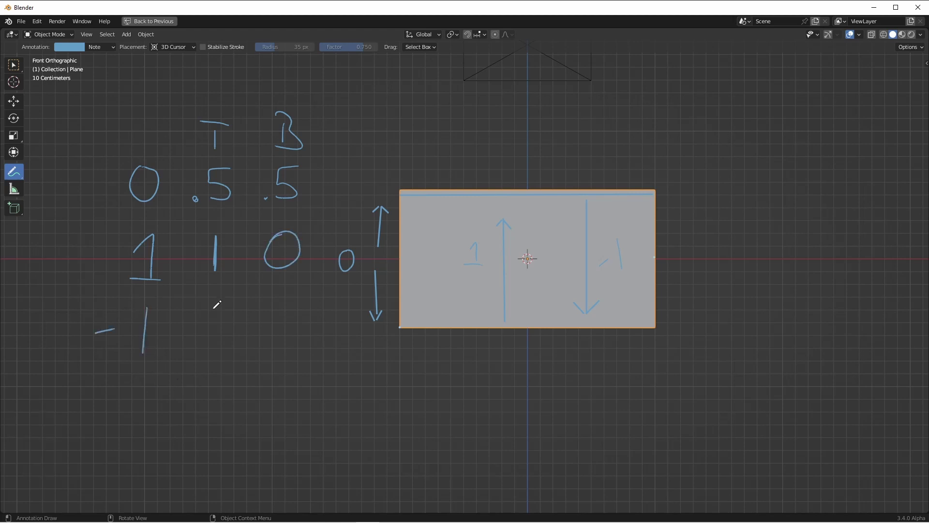
mouse_move(216, 297)
mouse_down()
mouse_move(200, 329)
mouse_move(214, 301)
mouse_up()
drag(279, 297, 285, 315)
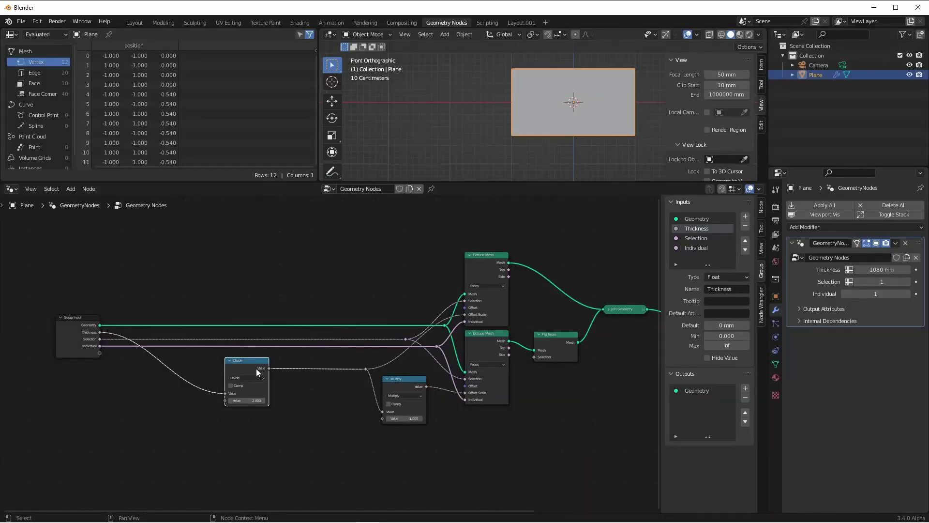
Pull the Divide node out of the Thickness link and add a Map Range node above the Group Input links.
key(ctrl)
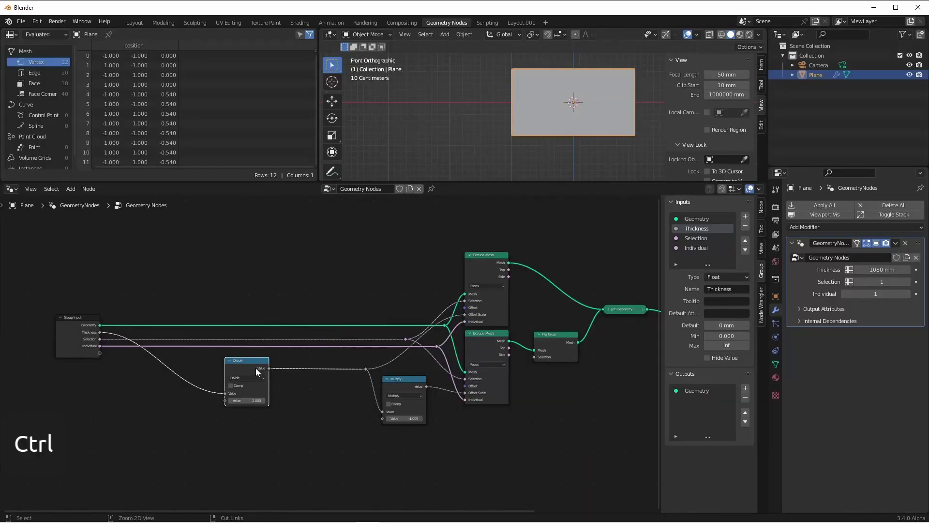
key(alt)
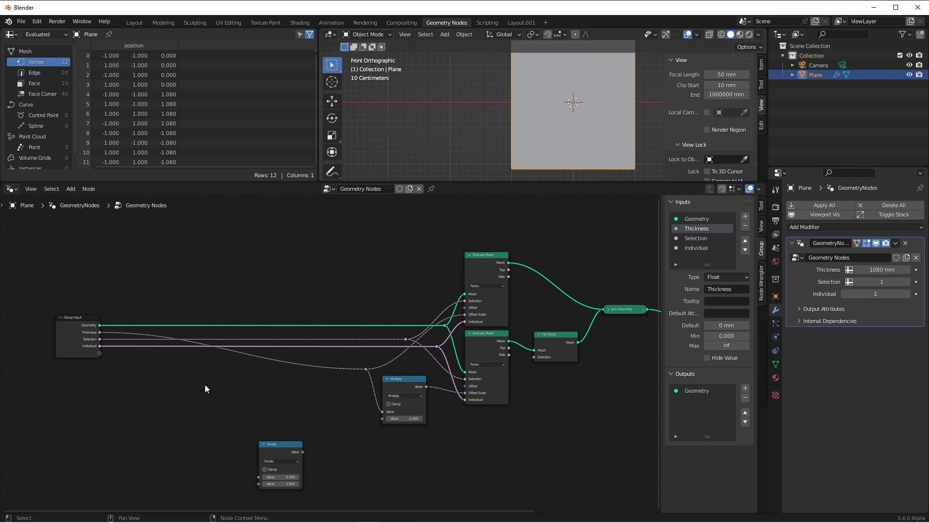
key(shift+a)
mouse_move(205, 384)
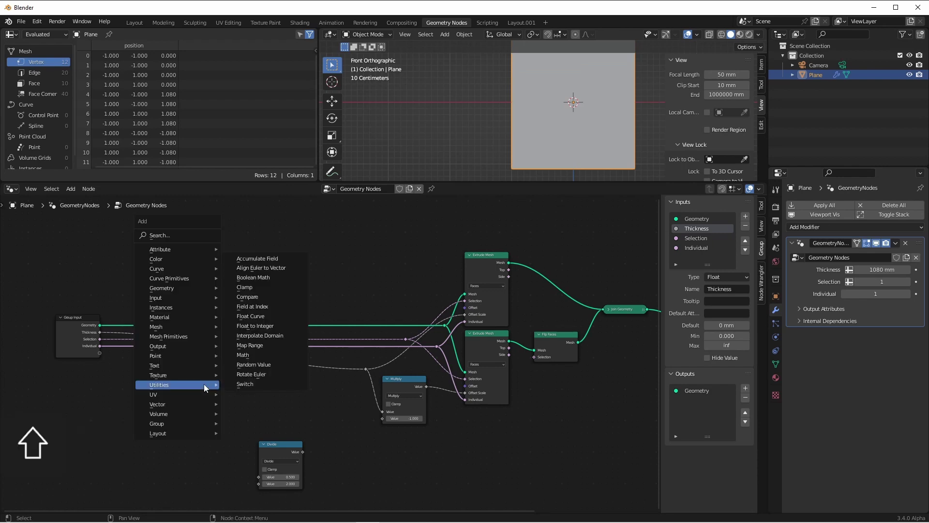
click(266, 349)
click(197, 241)
scroll(166, 276, up, 4)
shift+middle_drag(165, 277, 238, 300)
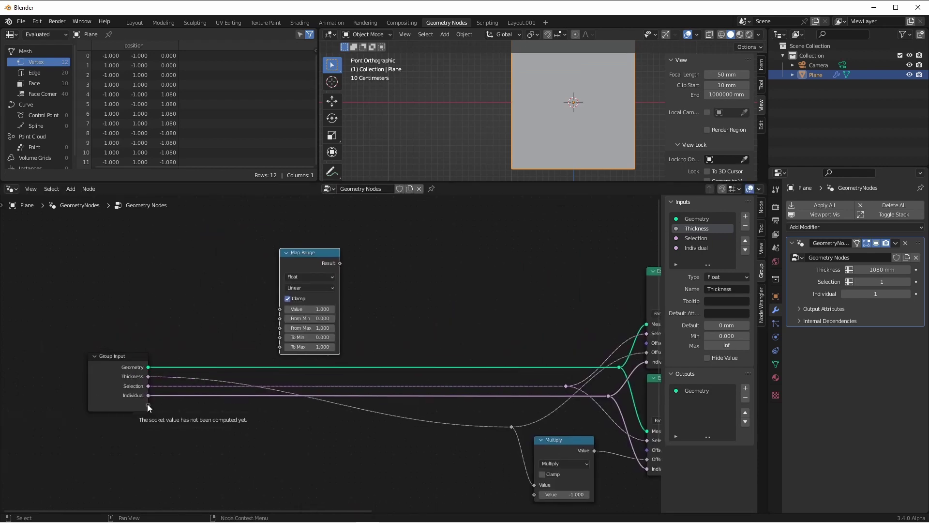
Feed a new group input into the Map Range node's Value and set its From Min to -1.
drag(148, 404, 280, 309)
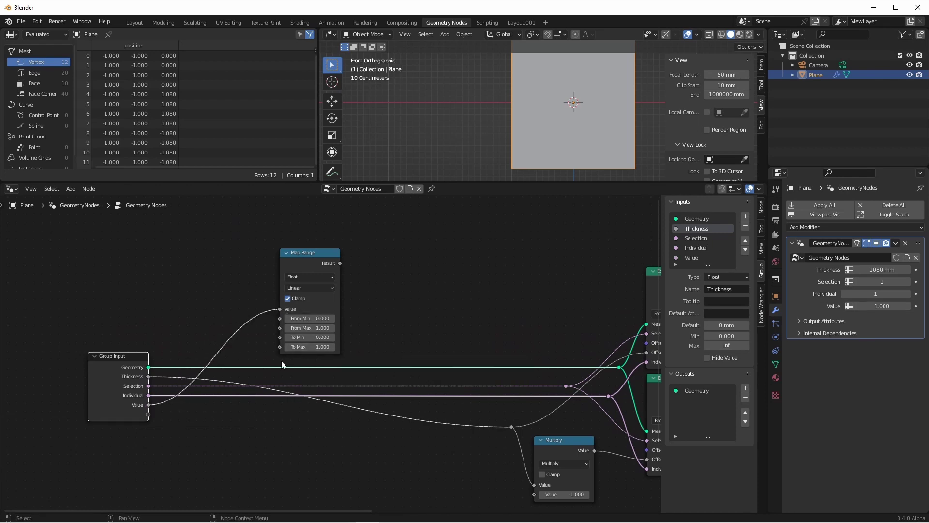
click(310, 318)
text(-1)
key(Return)
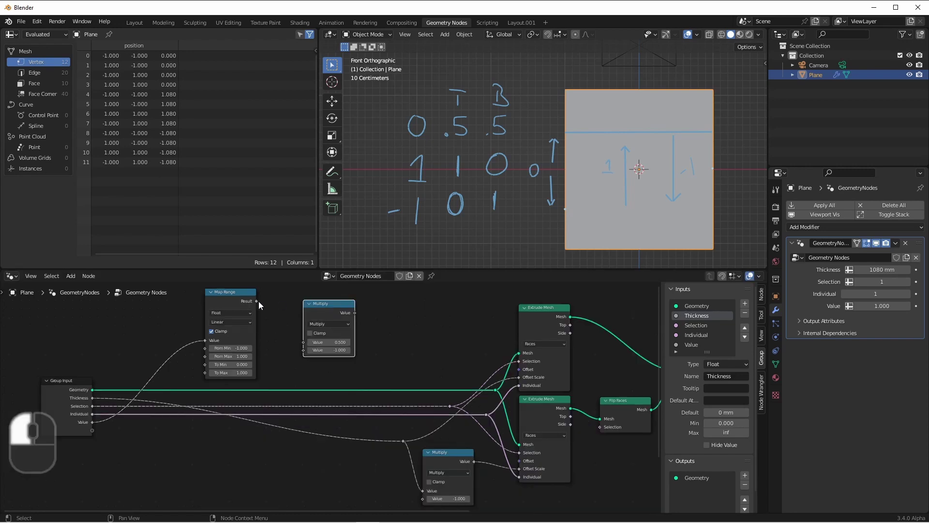
Multiply the Map Range result by Thickness and connect the product to the upper Extrude Mesh's Offset Scale.
shift+right_drag(274, 379, 279, 409)
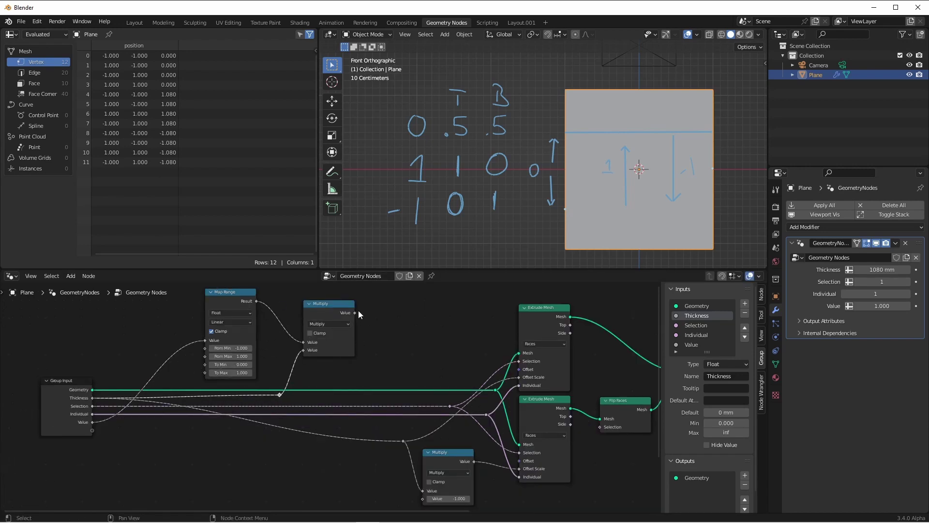
drag(356, 312, 527, 380)
Give the new Value group input a minimum of -1, a maximum of 1 and a default of 0.
click(697, 344)
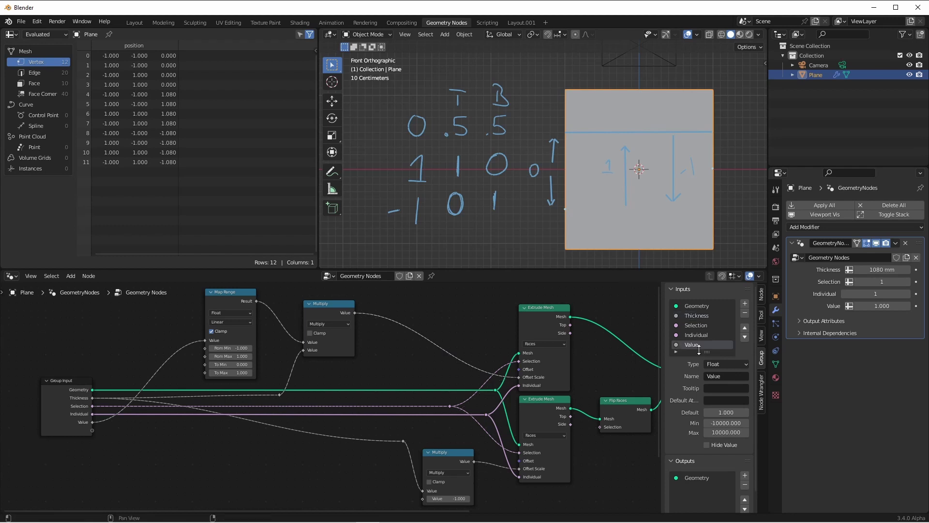
click(724, 423)
text(-1)
key(Return)
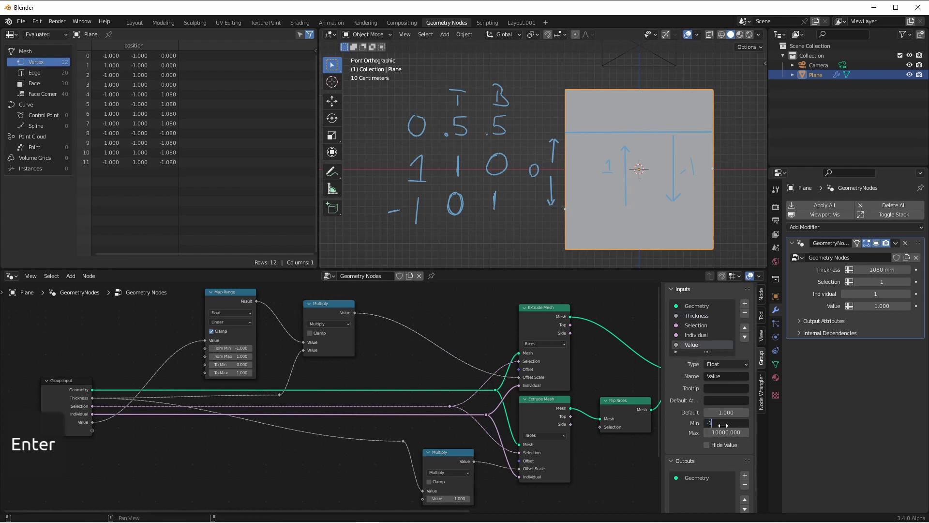
click(729, 432)
text(1)
key(Tab)
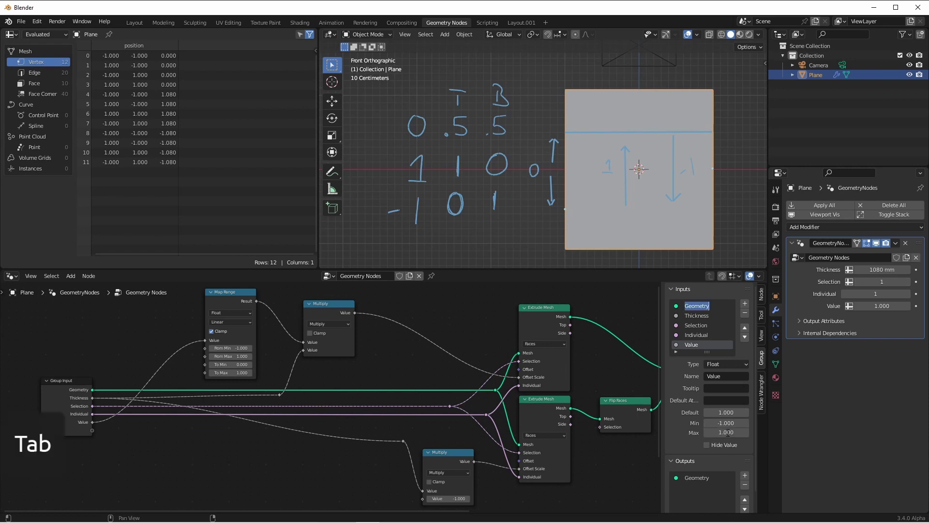
click(721, 412)
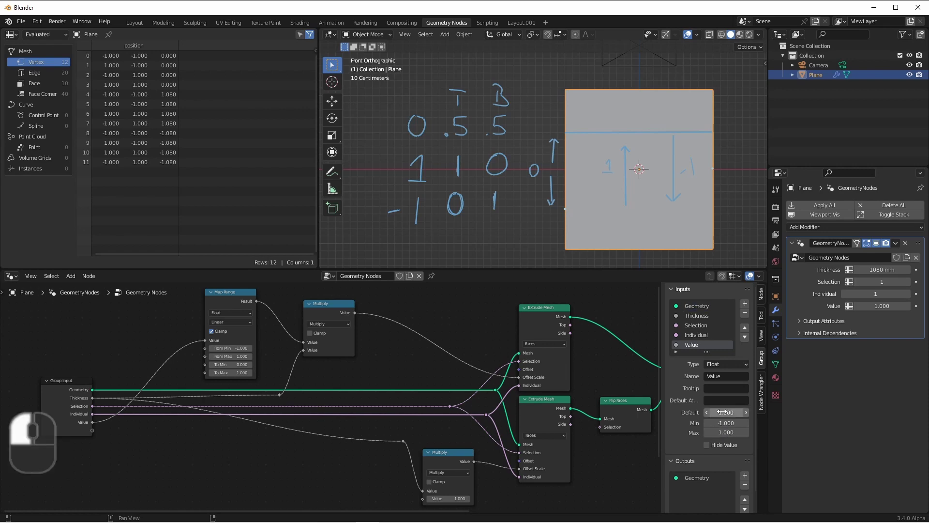
text(0)
key(Return)
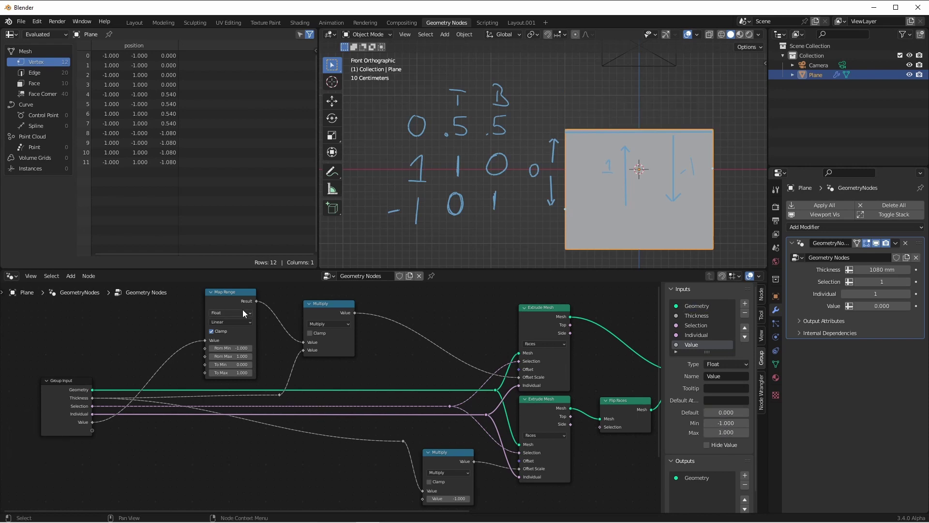
Duplicate the Map Range node below the Group Input links and connect the group's Value output to it.
click(234, 297)
key(shift+d)
click(233, 442)
middle_drag(266, 406, 381, 331)
scroll(352, 347, up, 4)
drag(155, 344, 318, 429)
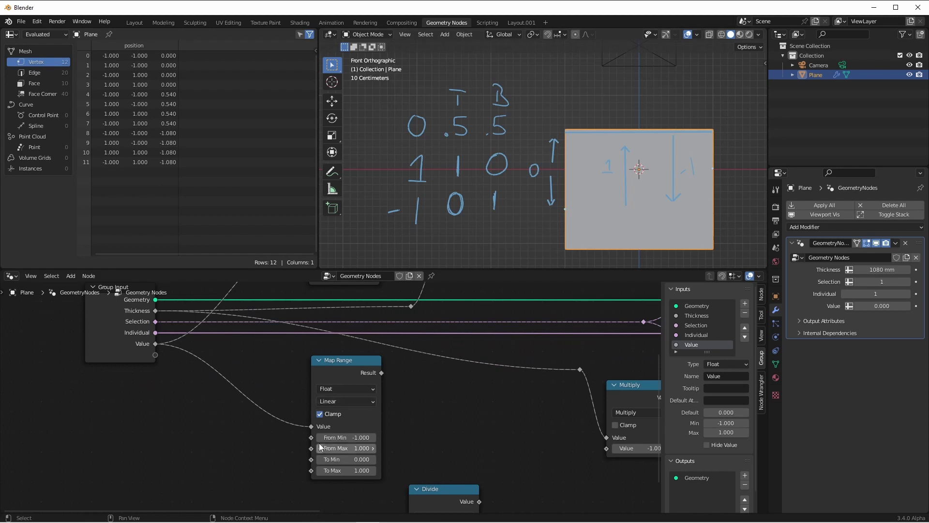
Set the lower Map Range node's To Min to 1 and To Max to 0.
click(346, 458)
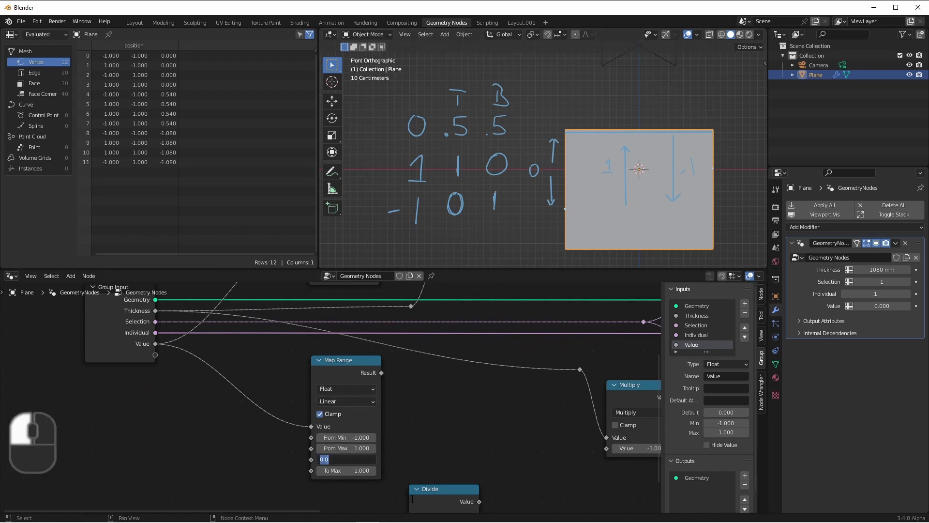
text(1)
key(Return)
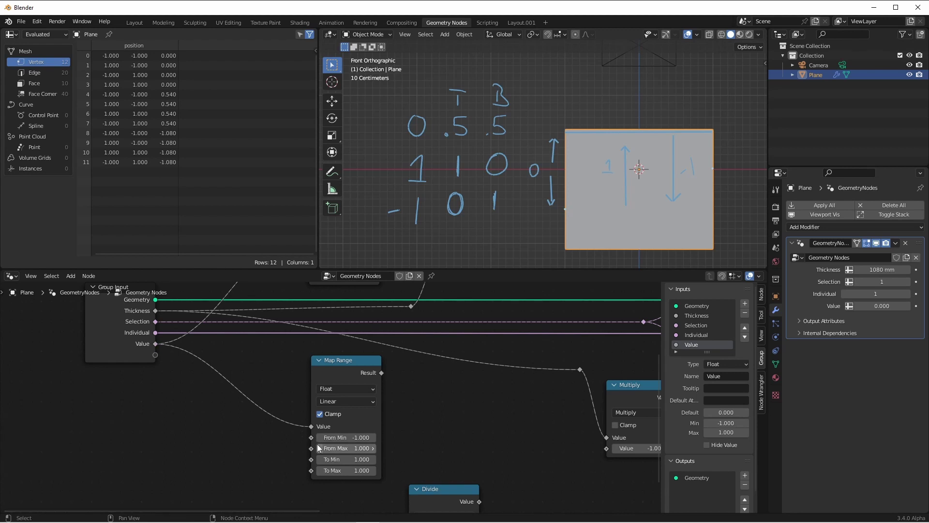
click(348, 470)
text(0)
key(Return)
Duplicate the Multiply node, feed it Thickness and the lower Map Range result, and connect it to the reroute before the -1 Multiply.
scroll(396, 425, down, 2)
key(shift+d)
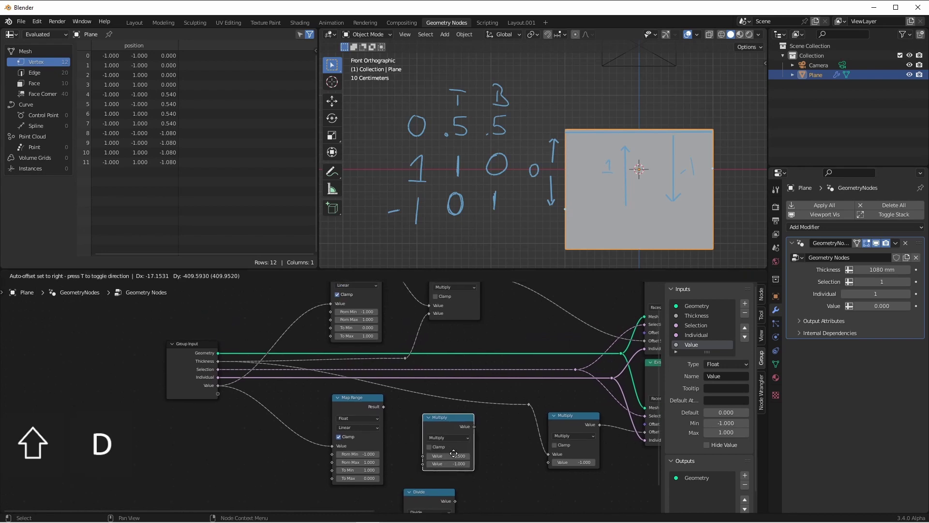
click(403, 396)
drag(405, 358, 427, 453)
drag(383, 406, 427, 461)
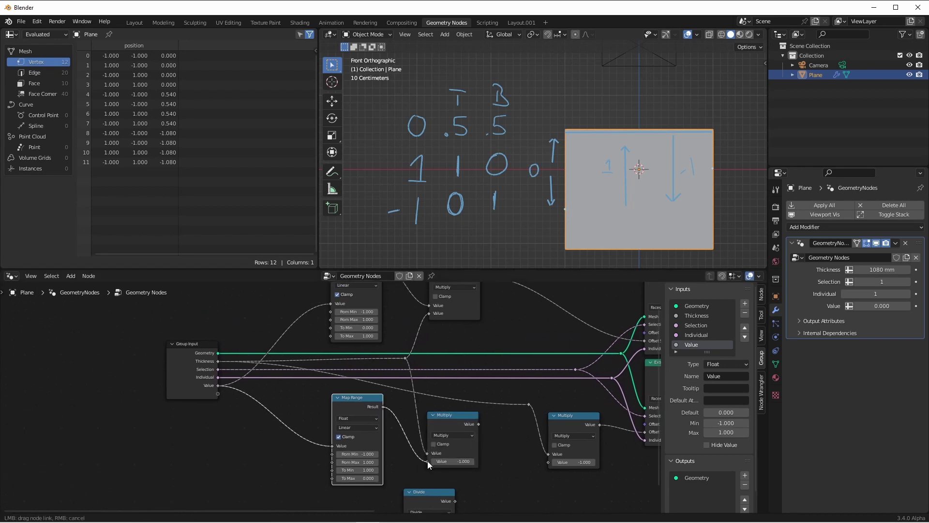
middle_drag(544, 435, 462, 440)
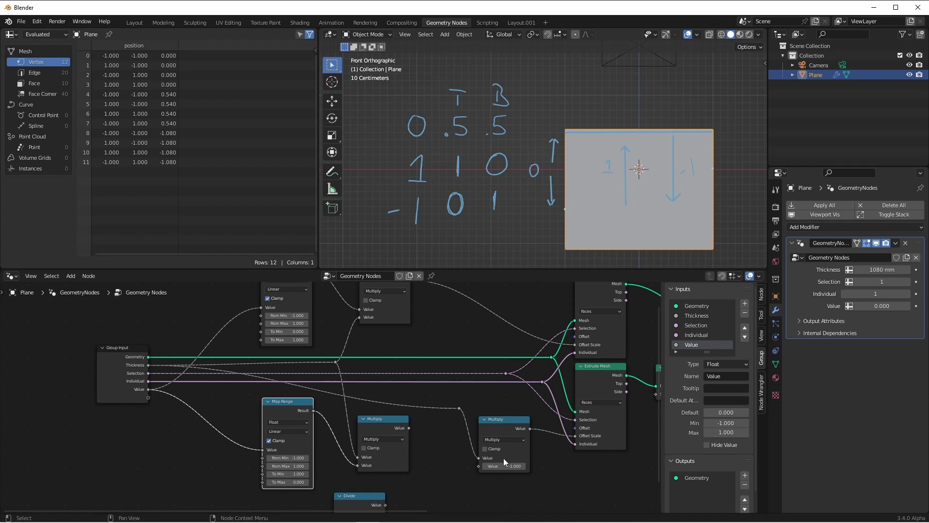
drag(409, 427, 460, 408)
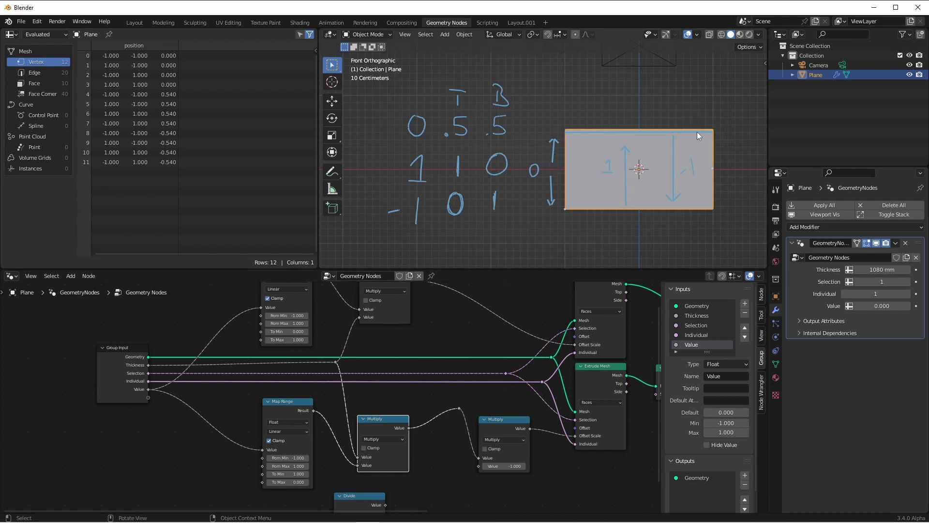
Set the modifier's Thickness to 1000 mm and, in front view, raise the plane until the block's base meets the X axis.
key(n)
double_click(878, 270)
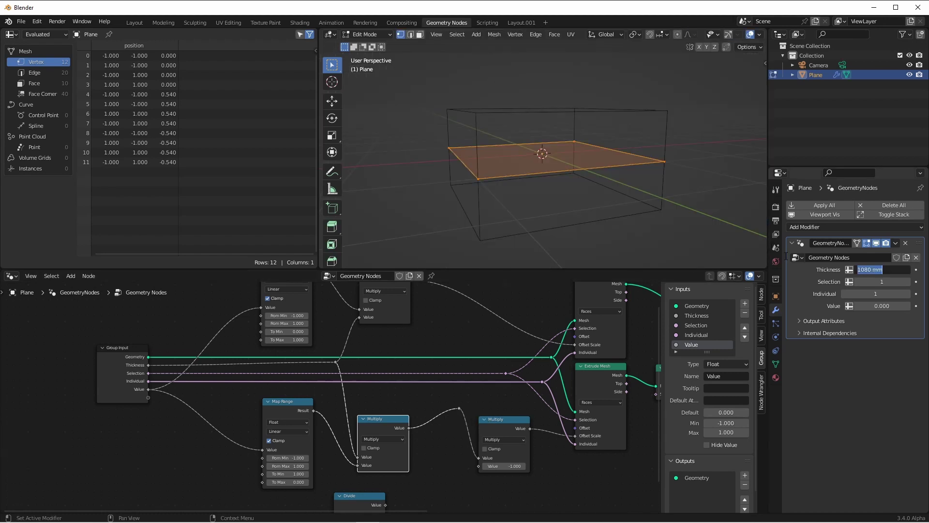
text(1000)
key(Return)
key(KP_1)
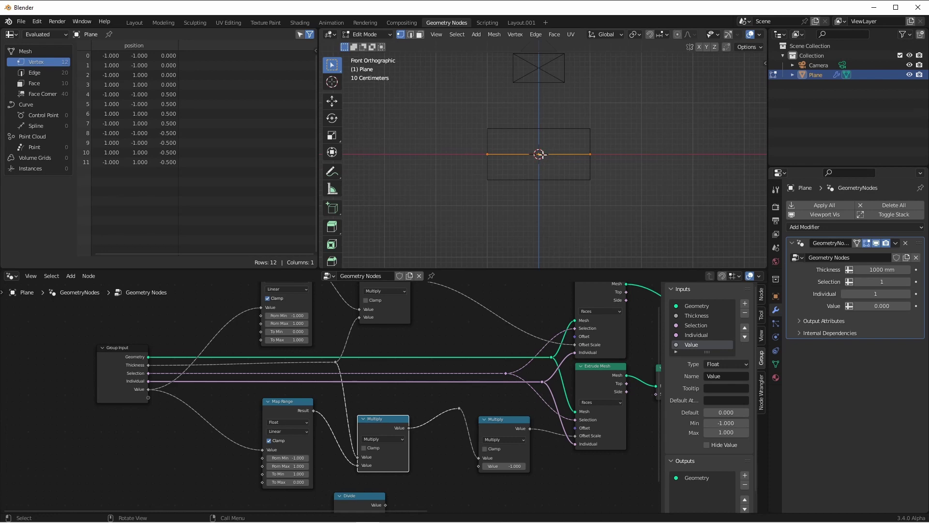
key(Tab)
key(g)
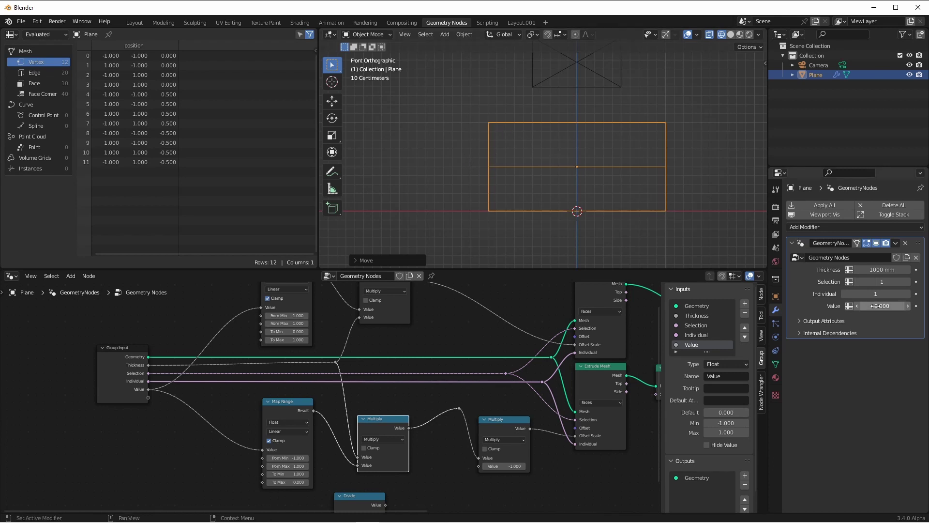
Test the modifier's Value at 1, then at -1 with the plane in Edit Mode.
drag(874, 305, 925, 305)
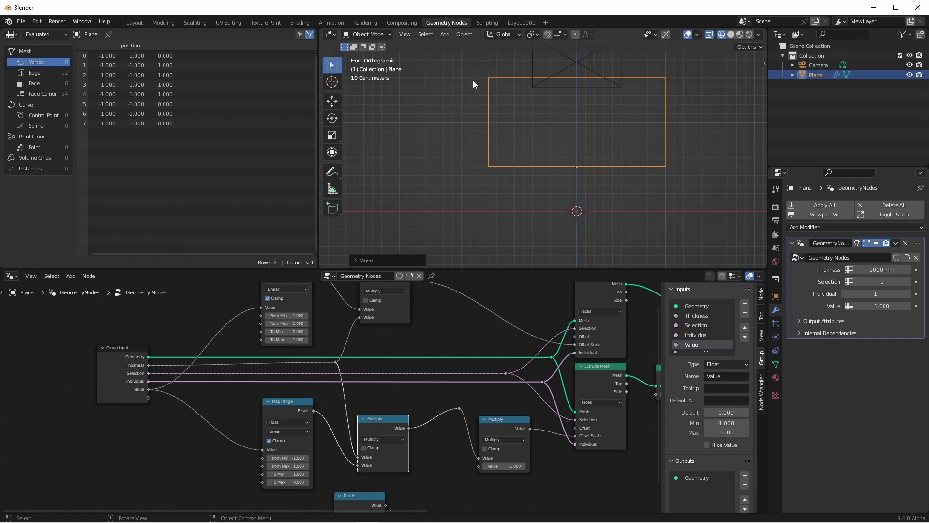
middle_drag(482, 116, 544, 144)
key(Tab)
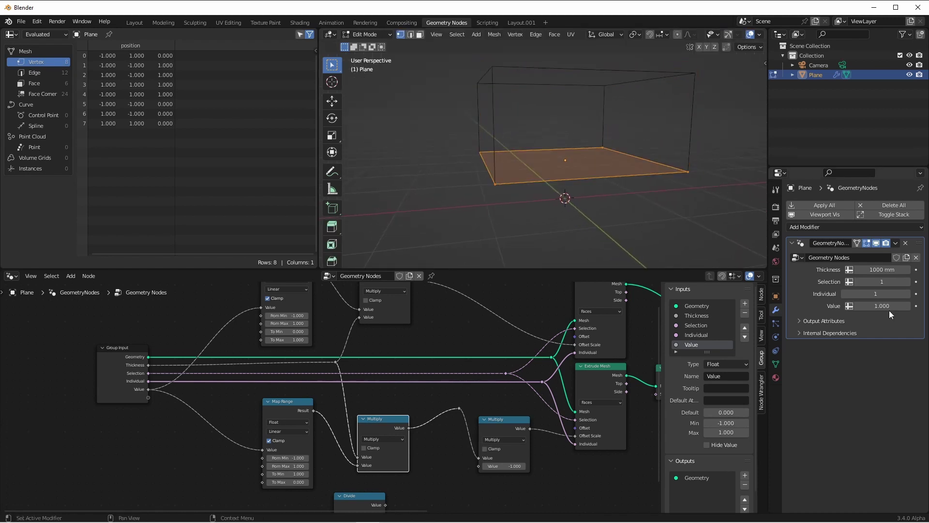
drag(892, 308, 854, 306)
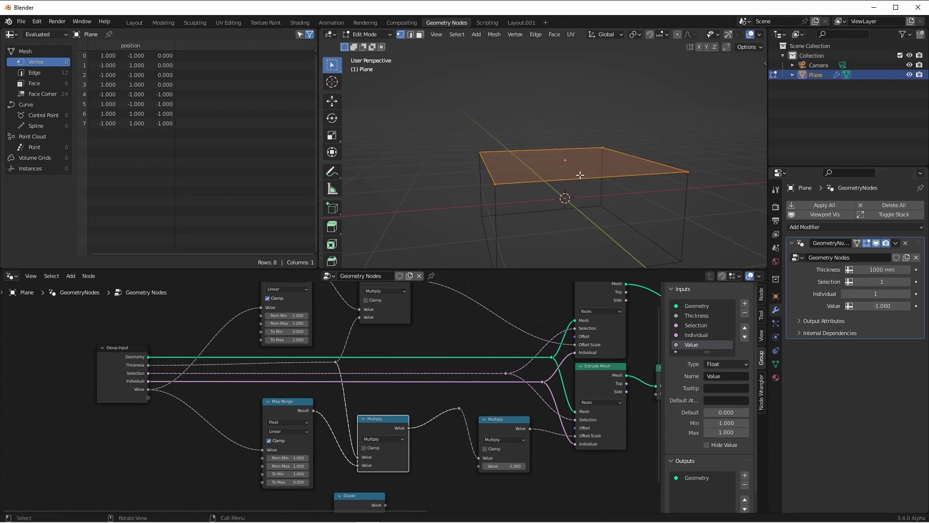
Add a loop cut through the middle of the plane and raise it about 0.45 m along Z.
key(g)
key(z)
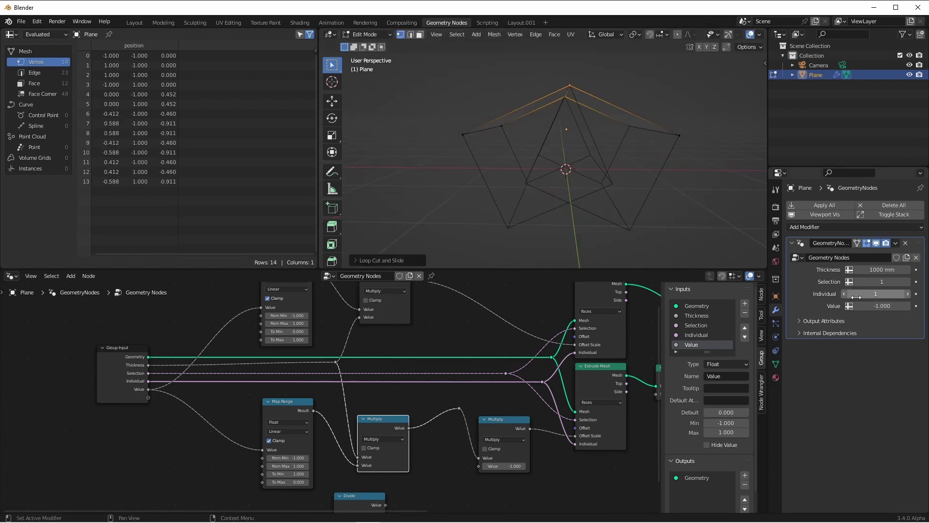
Set the modifier's Individual to 0 and return its Value to 0, checking the bent plane in front view.
click(843, 293)
key(KP_1)
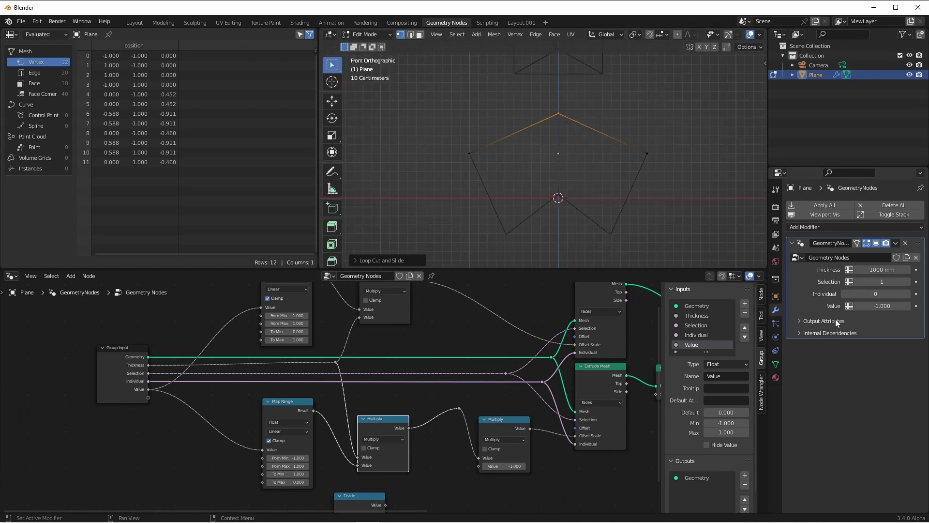
mouse_move(874, 306)
mouse_down()
mouse_move(896, 305)
mouse_move(875, 306)
mouse_up()
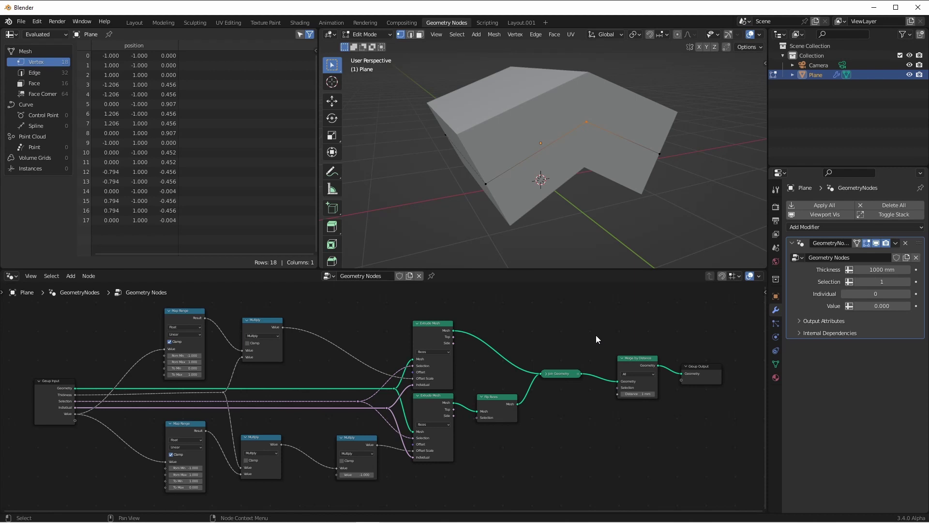
Rename the node group as "Solidify With Offset" and mark it as an asset.
click(375, 277)
text(S)
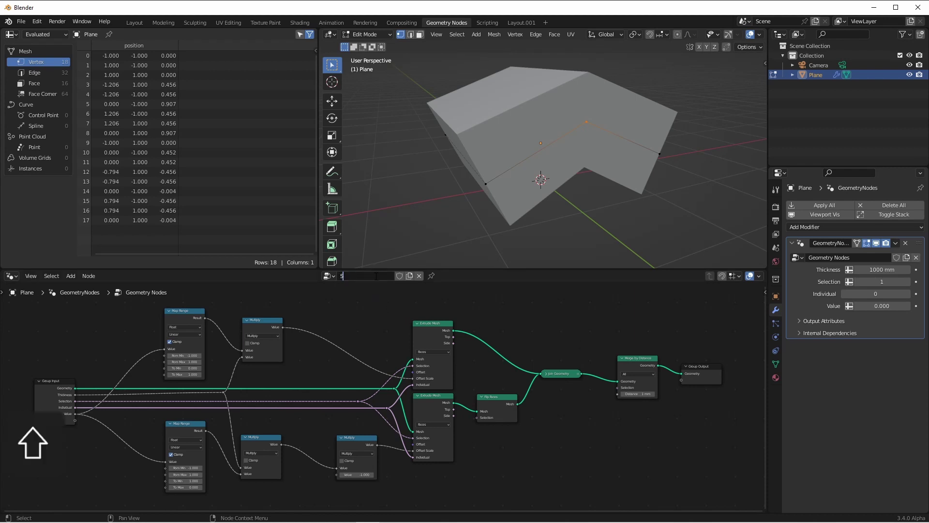
text(olidify With Offset)
key(Return)
right_click(375, 276)
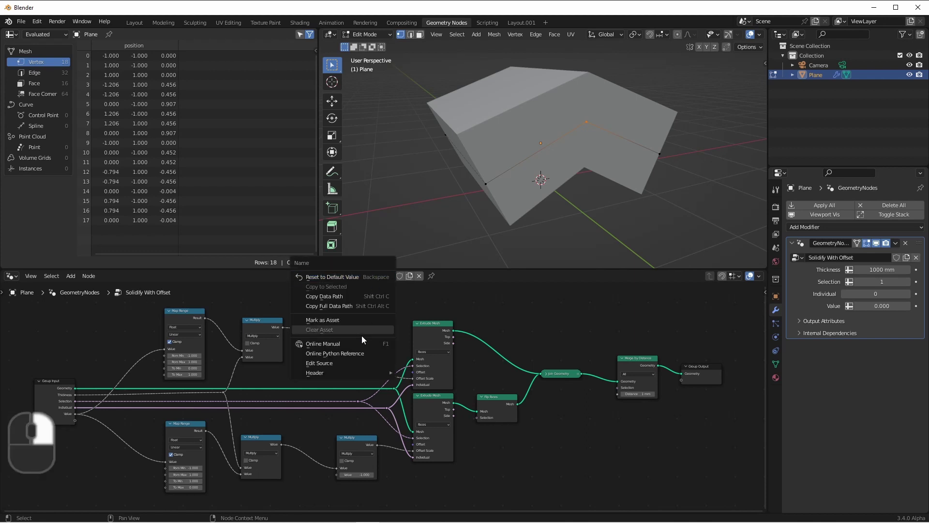
click(353, 322)
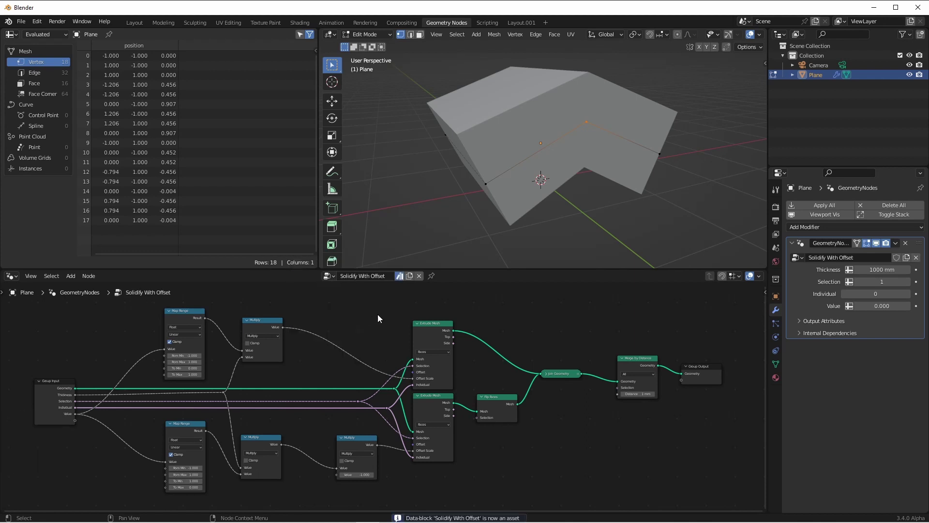